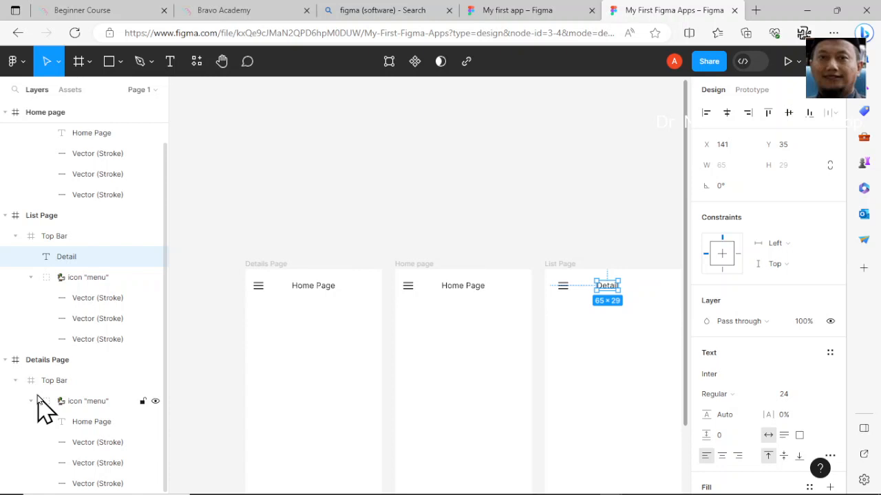
# Delete the Home page and Details Page frames, keeping only the List Page frame
pyautogui.click(31, 360)
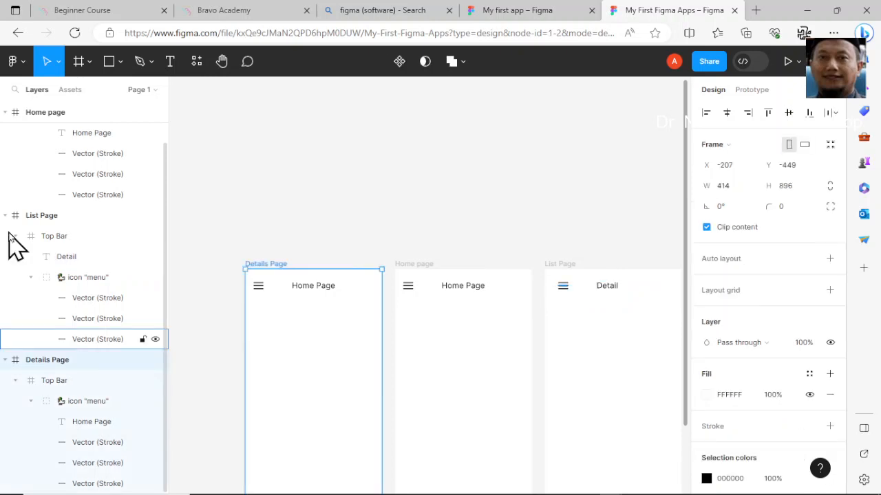
pyautogui.click(41, 216)
pyautogui.keyDown('shift'); pyautogui.click(46, 113); pyautogui.keyUp('shift')
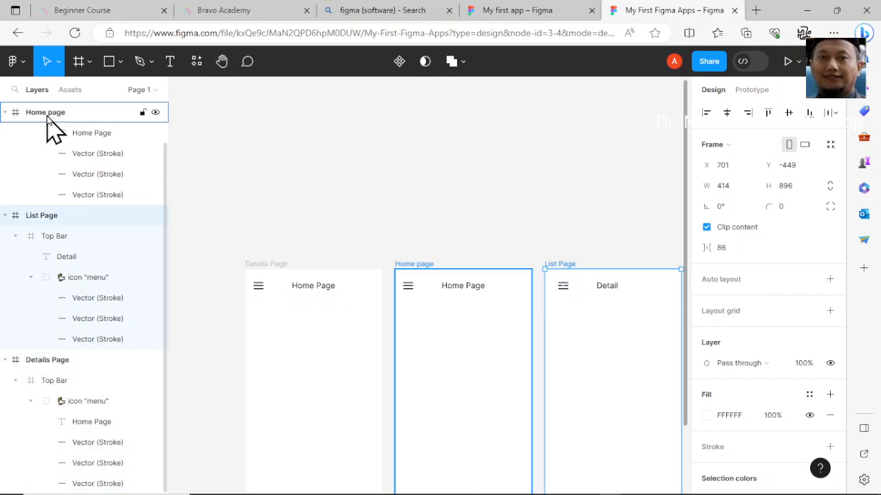
pyautogui.click(47, 118)
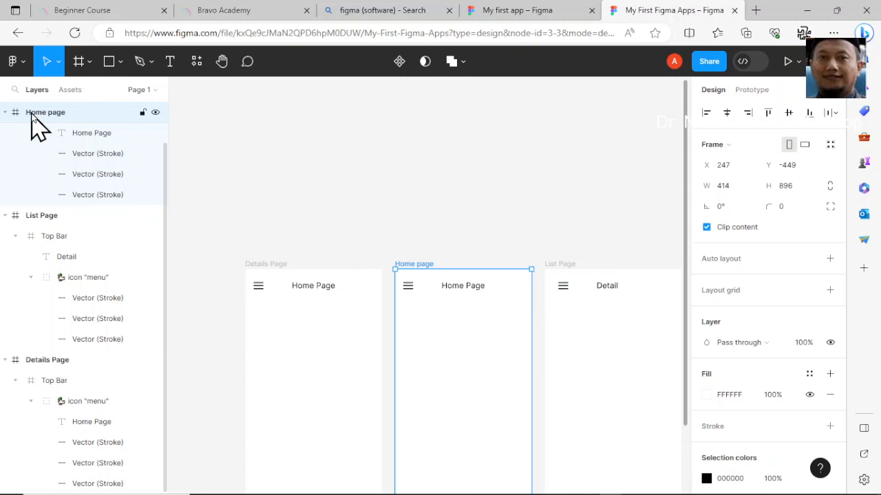
pyautogui.press('Delete')
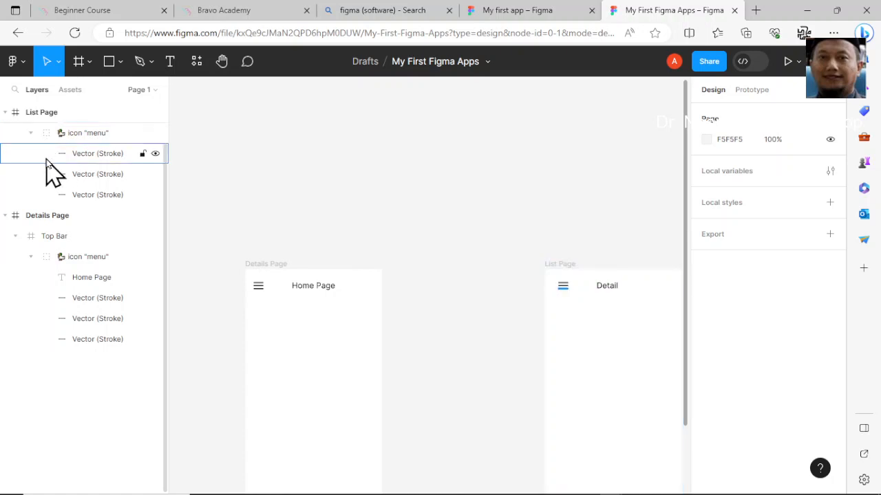
pyautogui.click(45, 217)
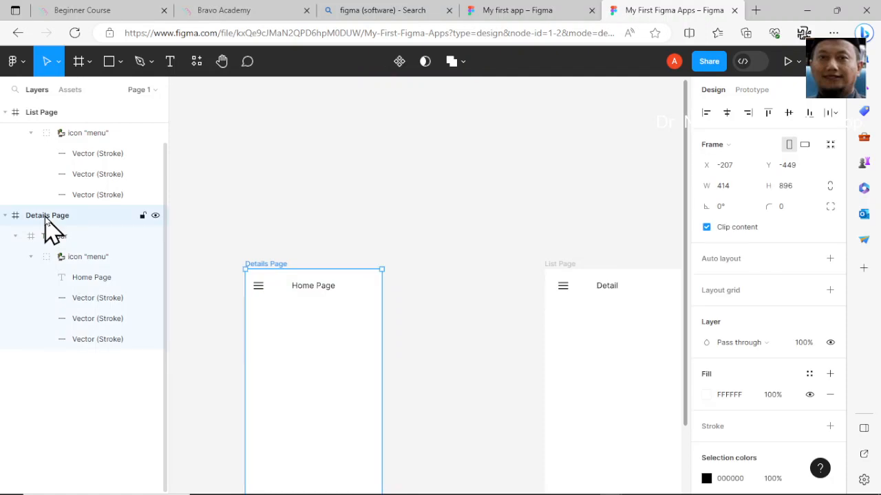
pyautogui.press('Delete')
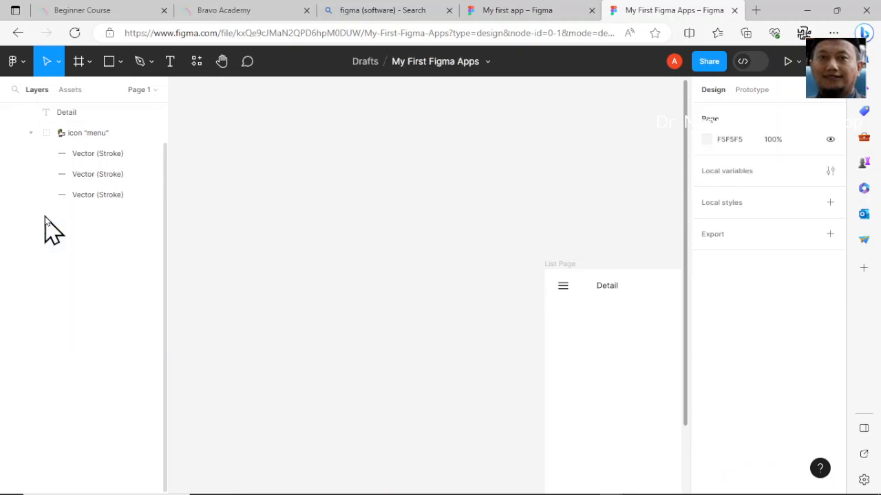
# Move the List Page's Top Bar frame to the frame's left edge at X 0
pyautogui.scroll(1, 86, 117)
pyautogui.click(93, 117)
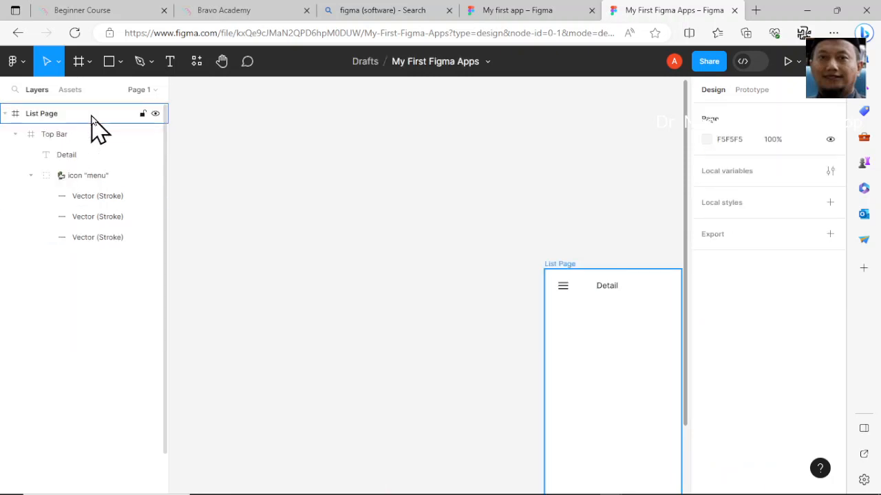
pyautogui.click(73, 117)
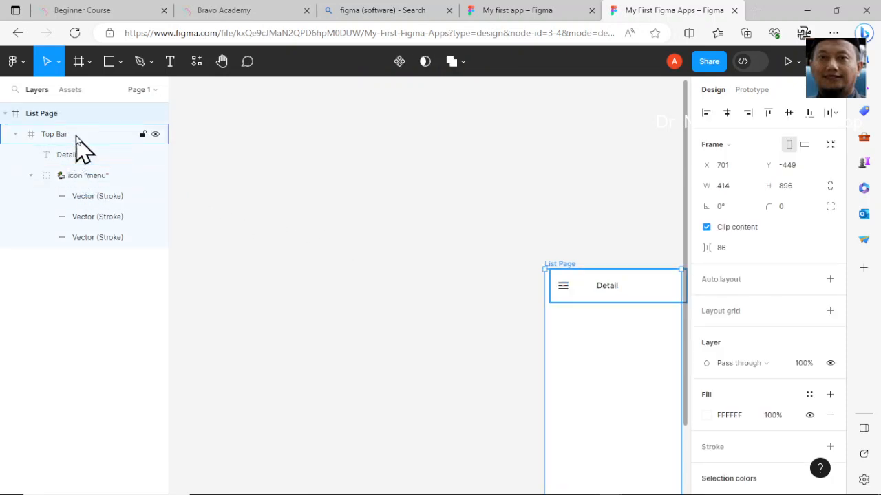
pyautogui.click(77, 140)
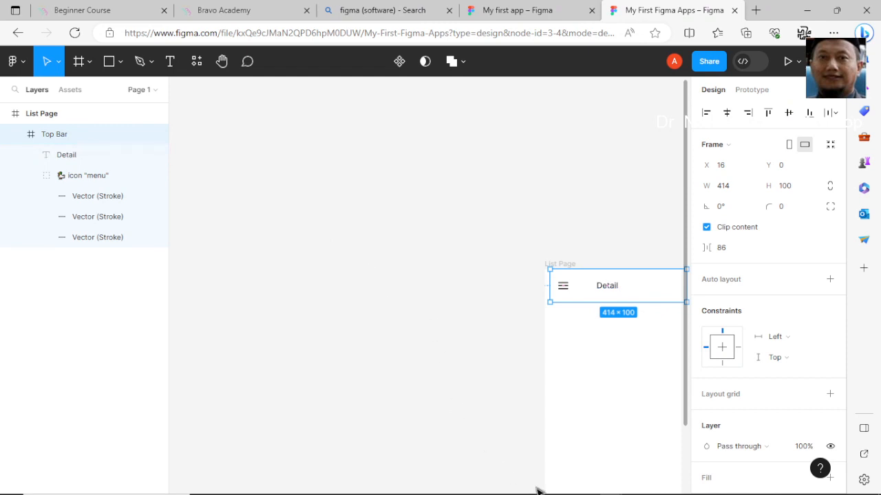
pyautogui.press('alt')
pyautogui.moveTo(639, 352); pyautogui.dragTo(403, 295)
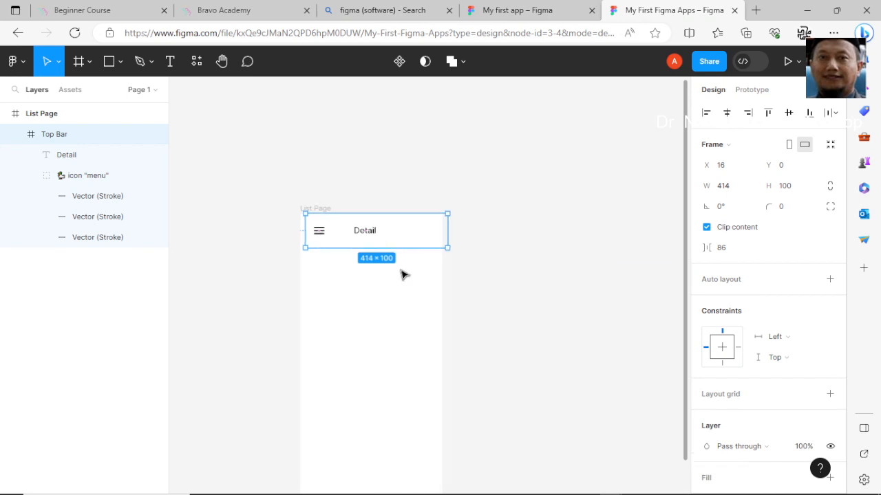
pyautogui.scroll(3, 403, 273)
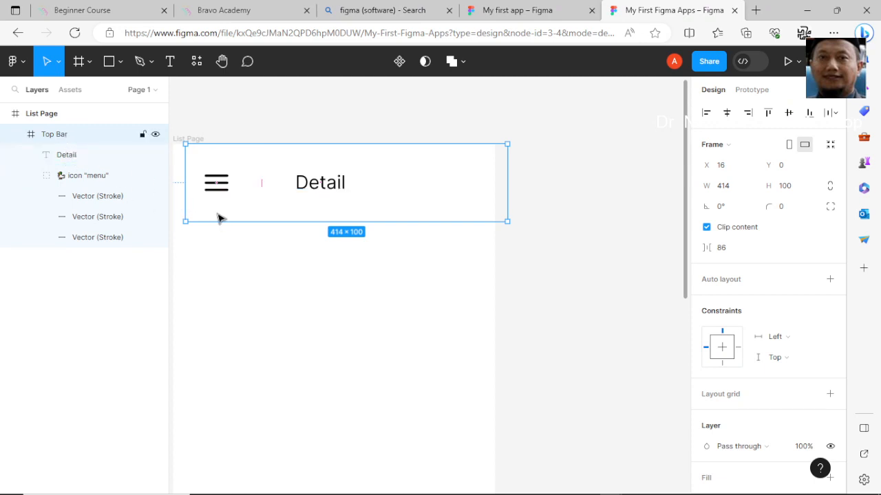
pyautogui.moveTo(205, 212); pyautogui.dragTo(203, 218)
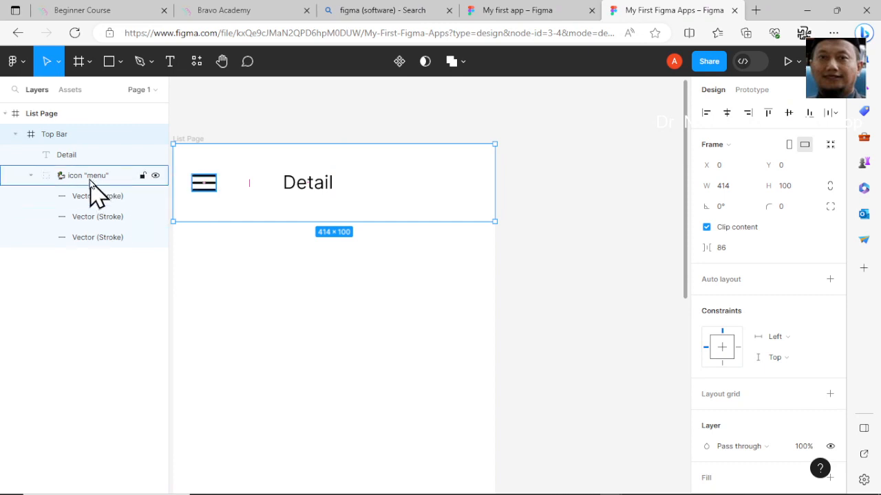
# Rename the icon "menu" group inside the Top Bar as menu btn
pyautogui.click(84, 158)
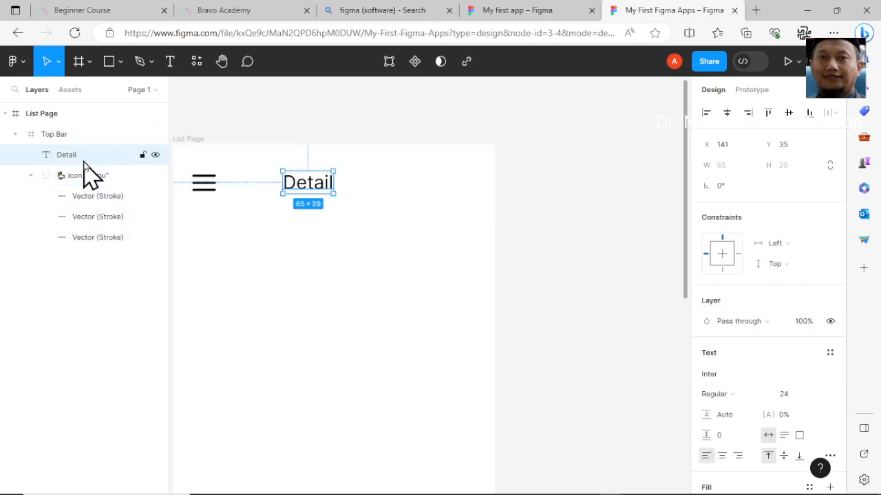
pyautogui.click(81, 178)
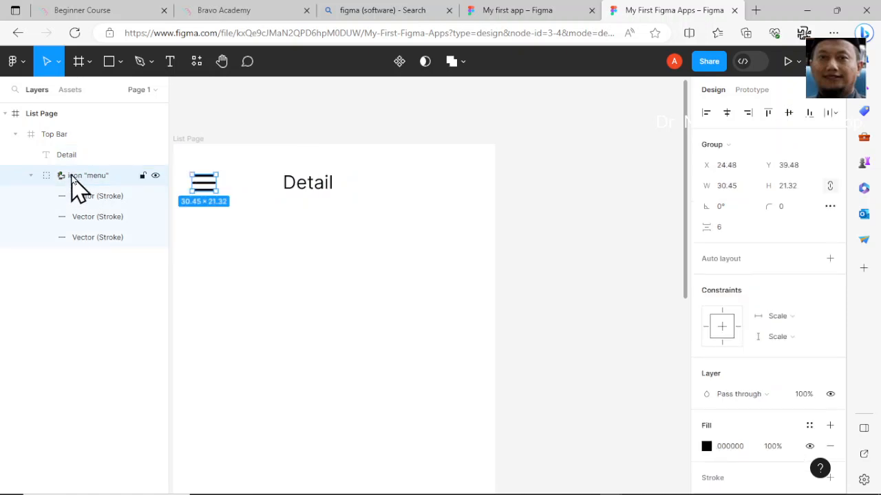
pyautogui.doubleClick(71, 177)
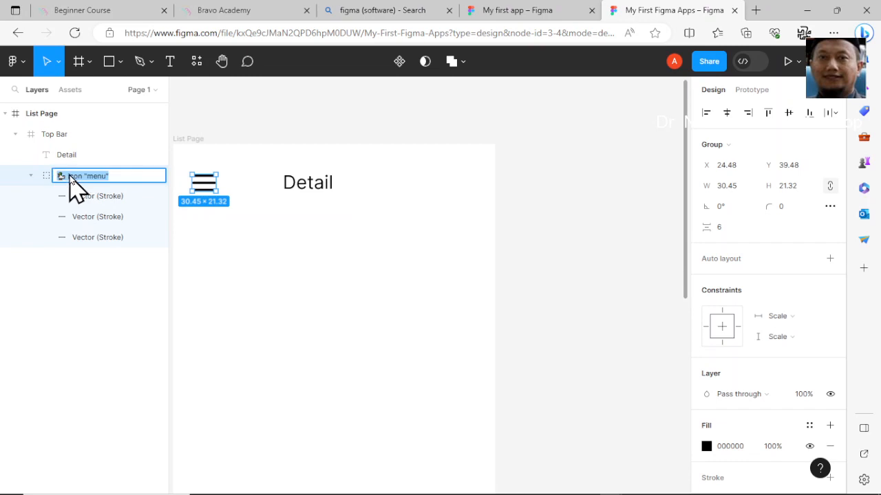
pyautogui.write('menu btn')
pyautogui.press('Return')
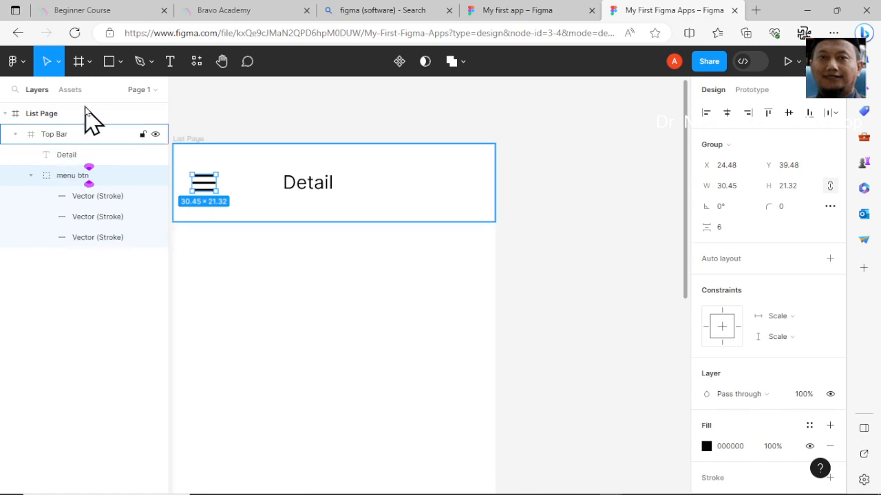
# Draw a 414 × 100 rectangle covering the Top Bar and fill it with color 18F8CF
pyautogui.click(108, 63)
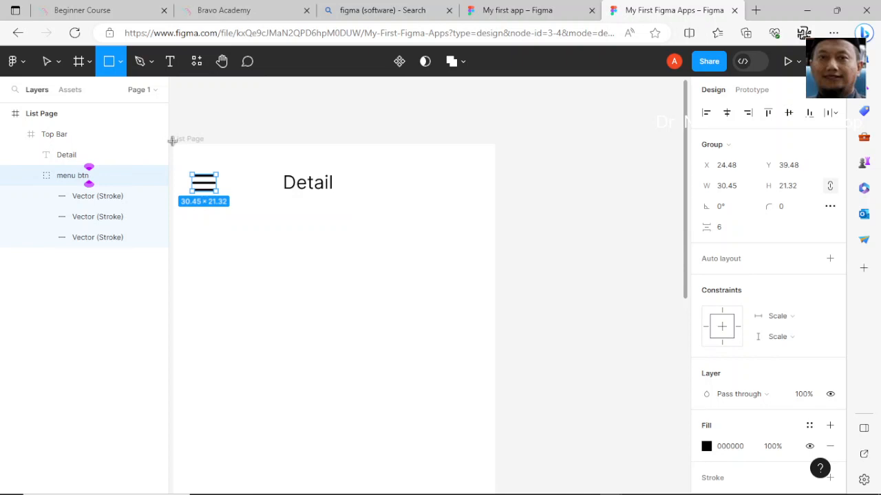
pyautogui.moveTo(172, 141); pyautogui.dragTo(497, 221)
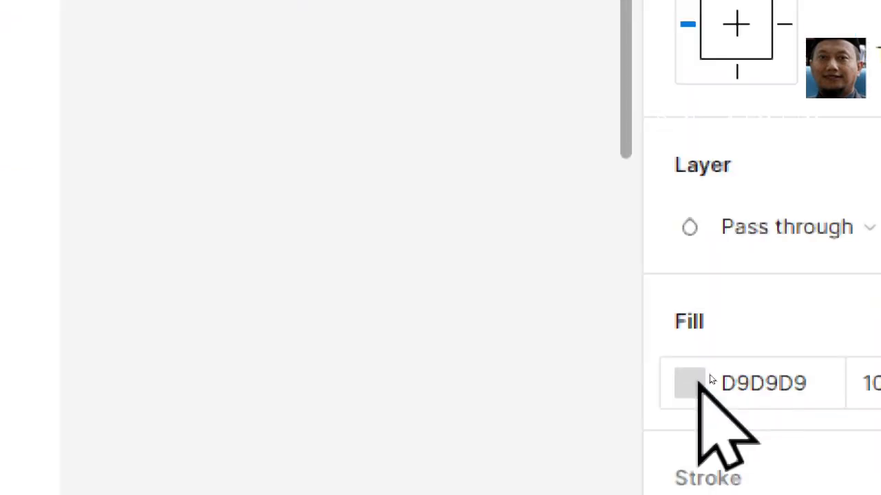
pyautogui.click(700, 382)
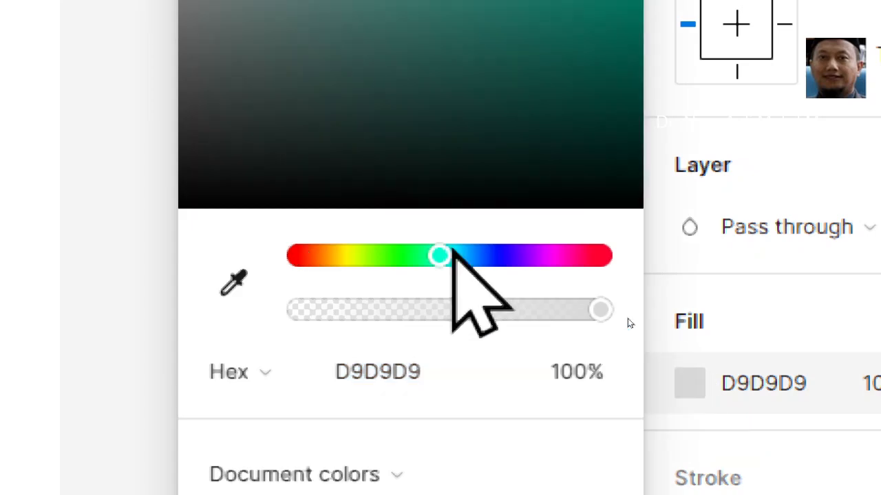
pyautogui.click(599, 57)
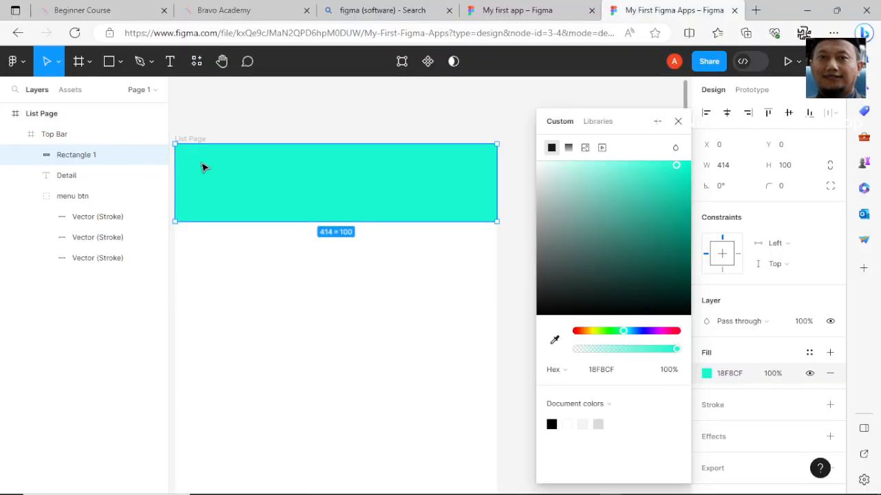
# Send the new rectangle to the back of the Top Bar
pyautogui.rightClick(272, 176)
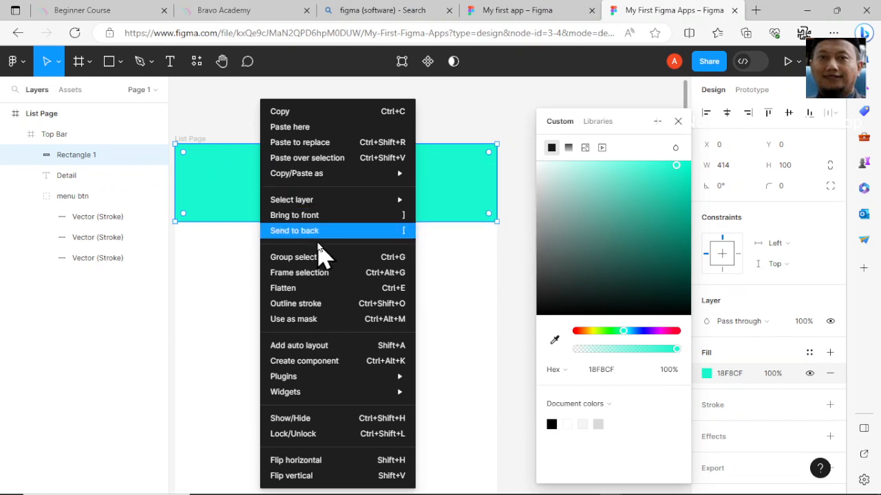
pyautogui.click(313, 231)
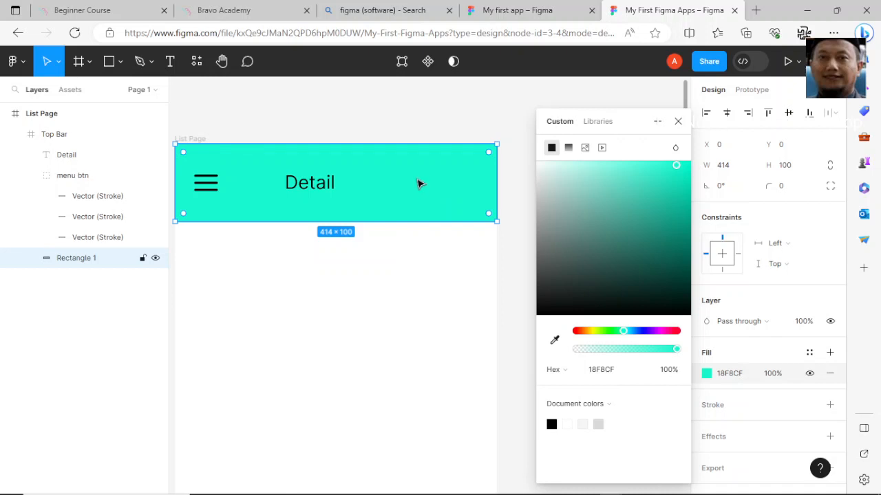
# Move the Detail title to the centre of the top bar, about X 174
pyautogui.click(324, 189)
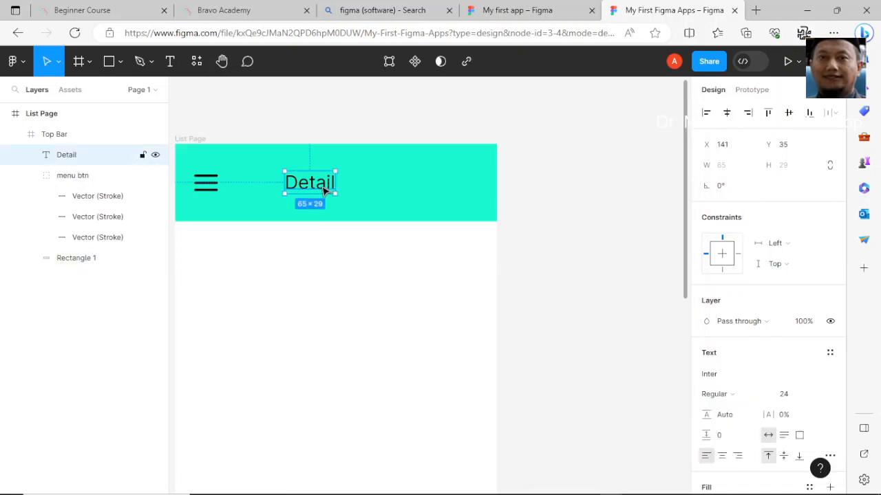
pyautogui.moveTo(325, 188); pyautogui.dragTo(351, 192)
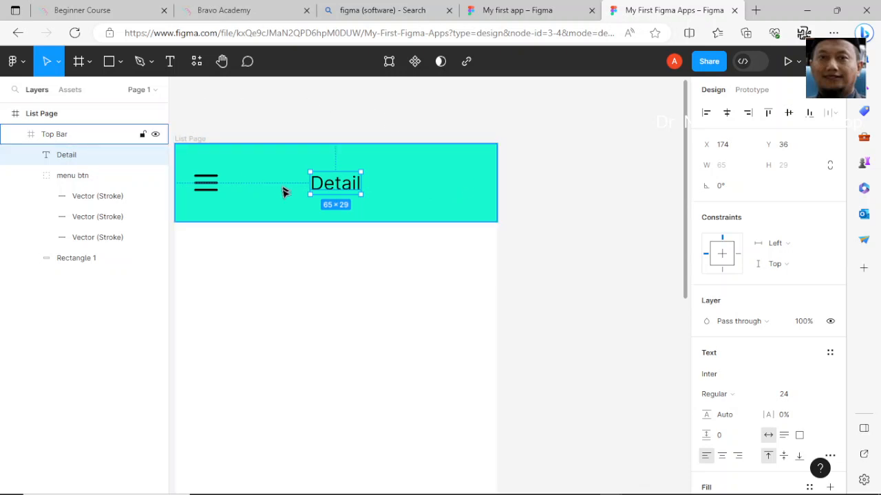
# Insert an arrow-left icon with the Feather Icons plugin and place it at the top bar's right end, about 37 × 36
pyautogui.rightClick(413, 209)
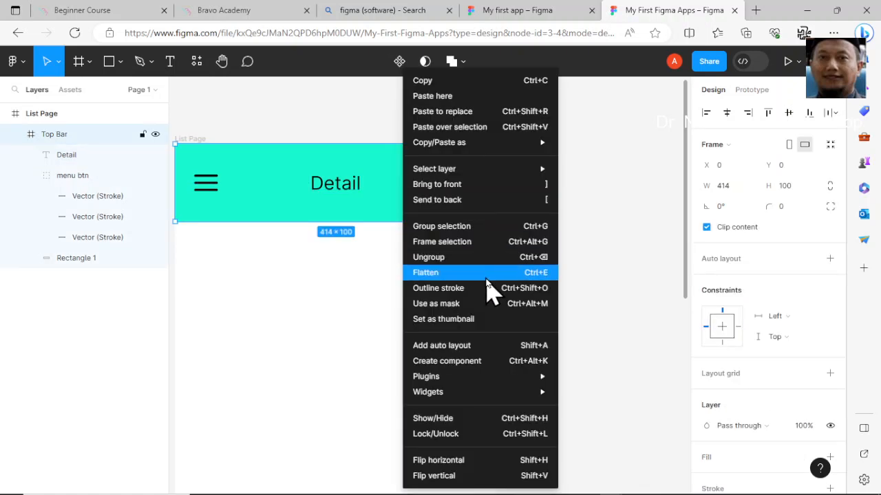
pyautogui.moveTo(537, 380)
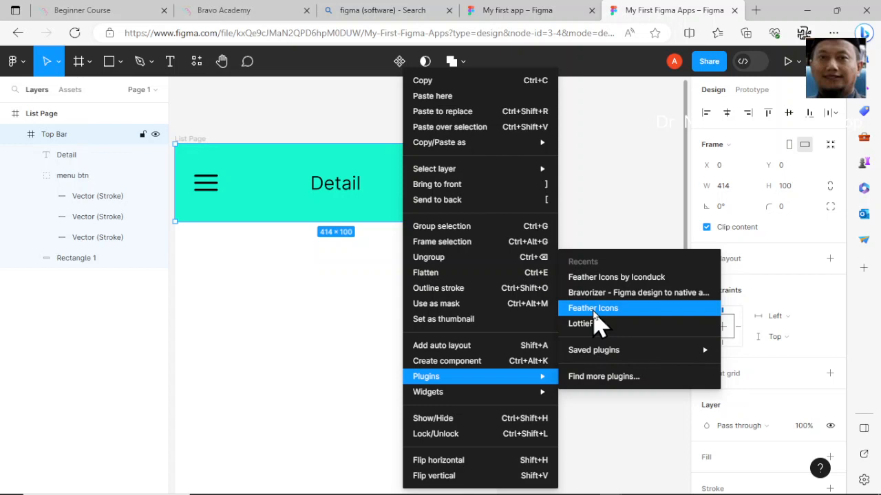
pyautogui.click(593, 312)
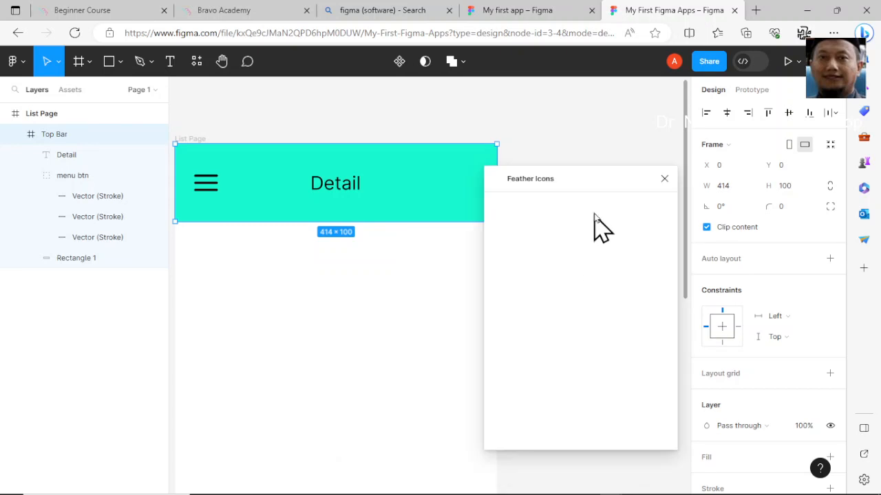
pyautogui.moveTo(597, 184); pyautogui.dragTo(629, 130)
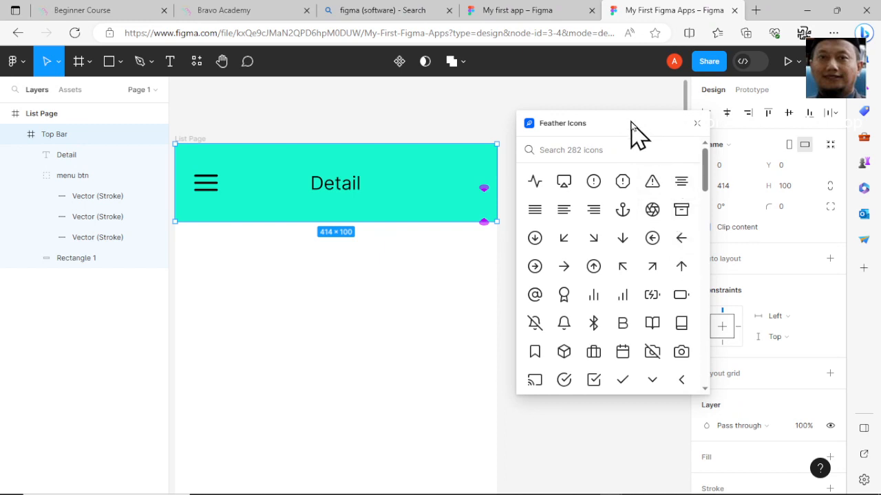
pyautogui.moveTo(637, 128); pyautogui.dragTo(662, 138)
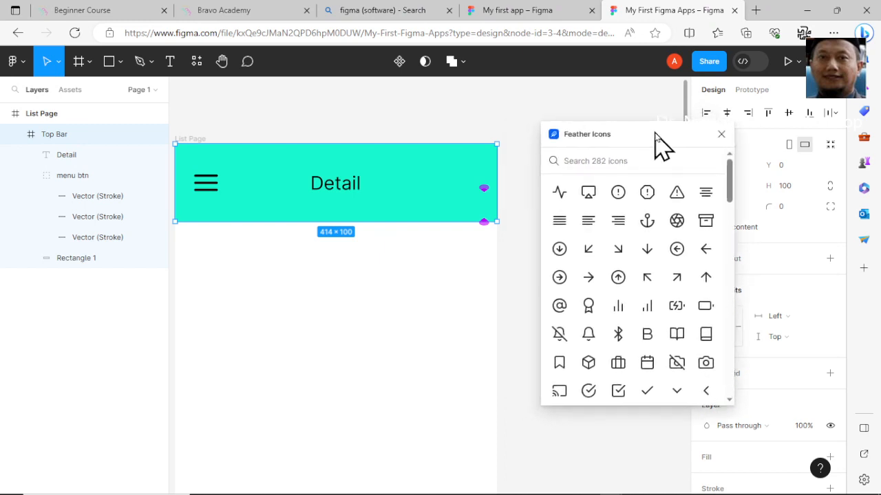
pyautogui.click(708, 255)
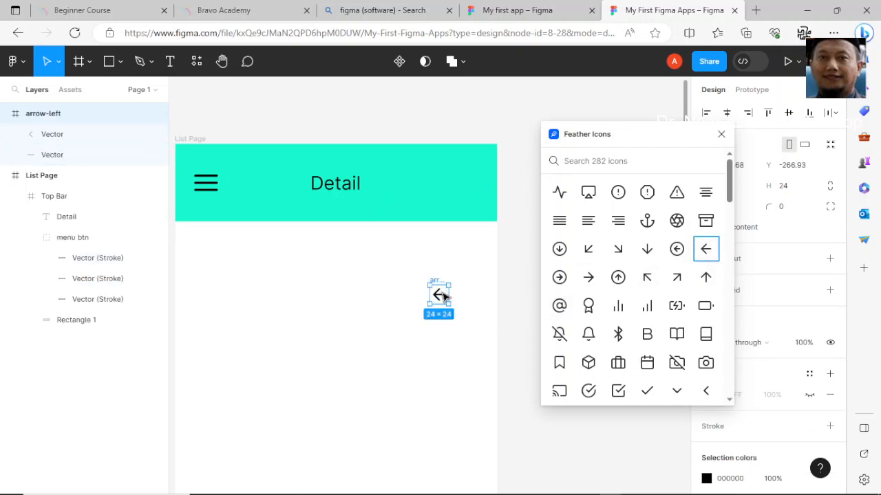
pyautogui.moveTo(443, 295); pyautogui.dragTo(475, 201)
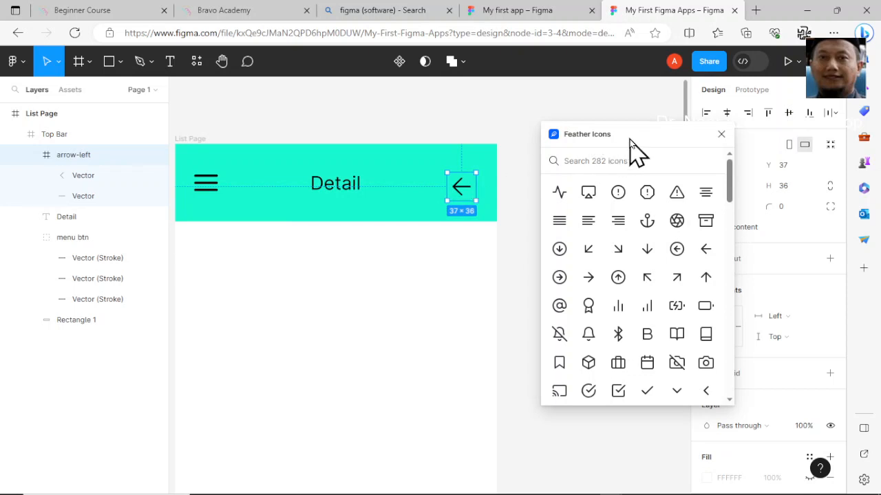
pyautogui.click(722, 134)
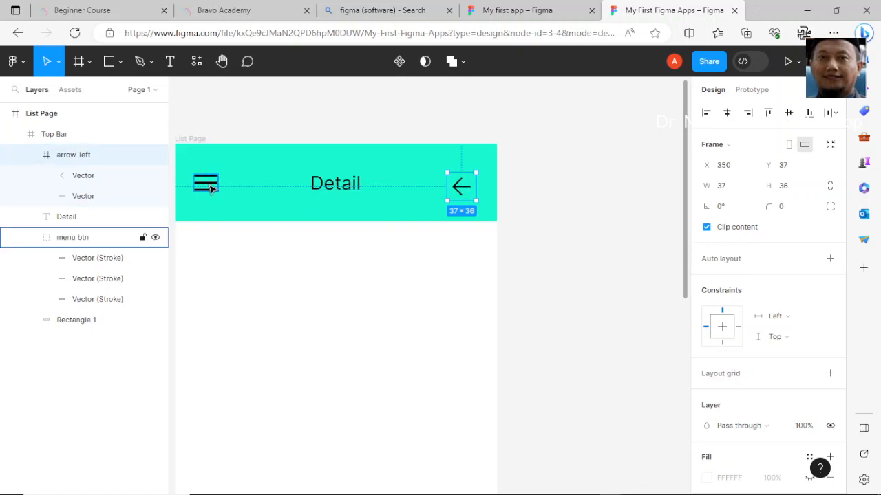
# Outline the stroke of the arrow-left icon
pyautogui.rightClick(462, 191)
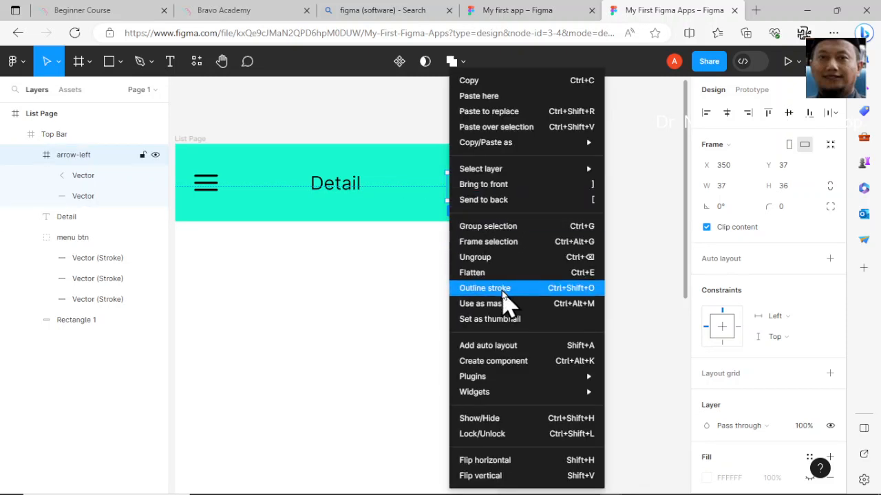
pyautogui.click(502, 291)
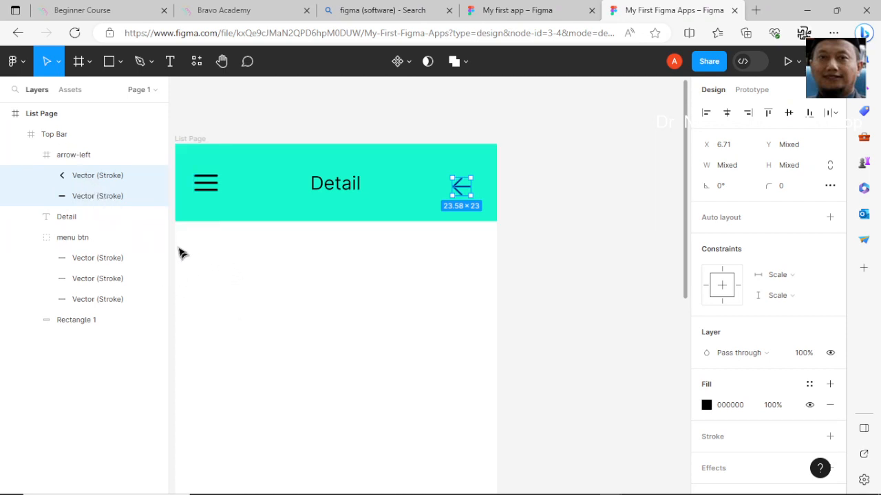
pyautogui.click(49, 118)
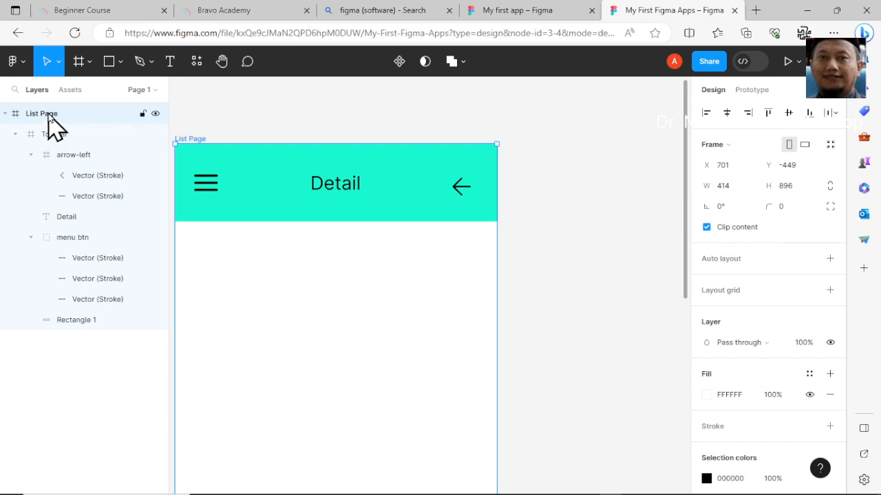
# Duplicate the List Page frame
pyautogui.keyDown('ctrl'); pyautogui.scroll(-2, 250, 236); pyautogui.keyUp('ctrl')
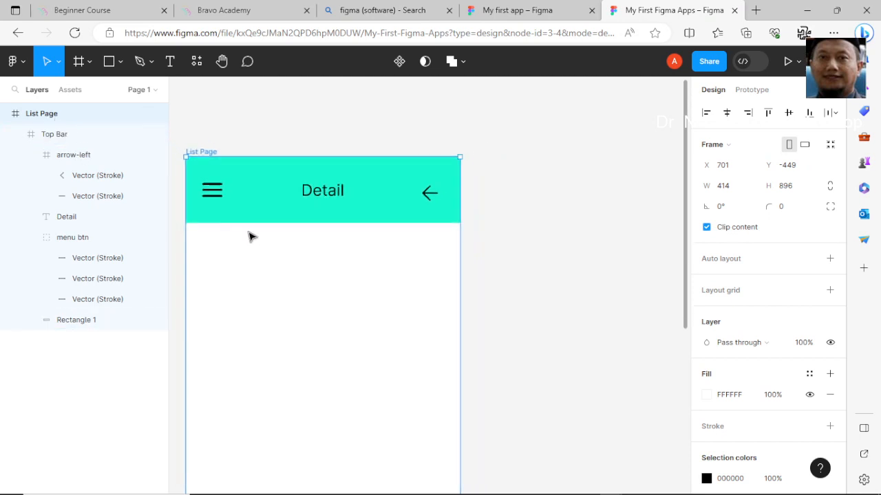
pyautogui.keyDown('ctrl'); pyautogui.scroll(-3, 250, 236); pyautogui.keyUp('ctrl')
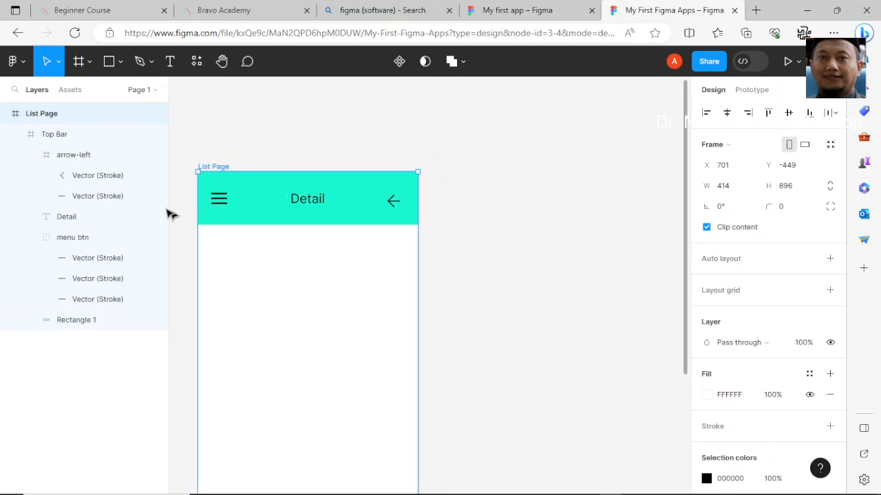
pyautogui.click(32, 116)
pyautogui.hotkey('ctrl', 'd')
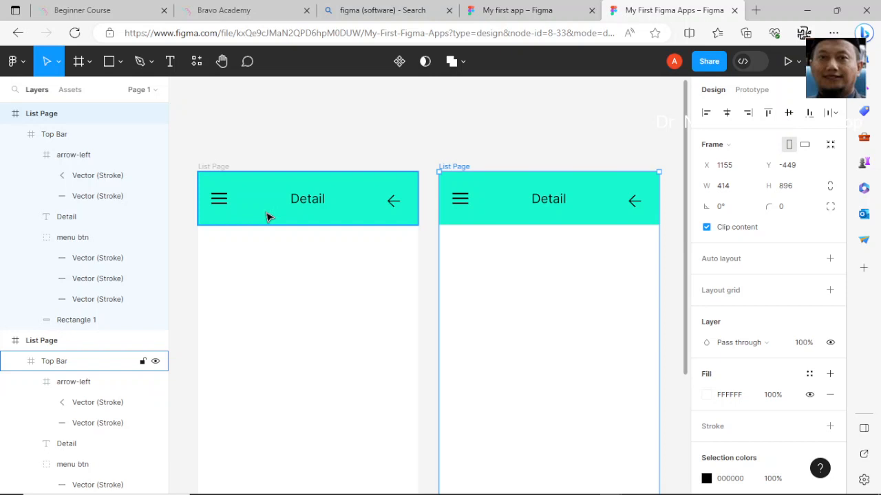
# Rename the duplicated frame to Home Page
pyautogui.click(52, 342)
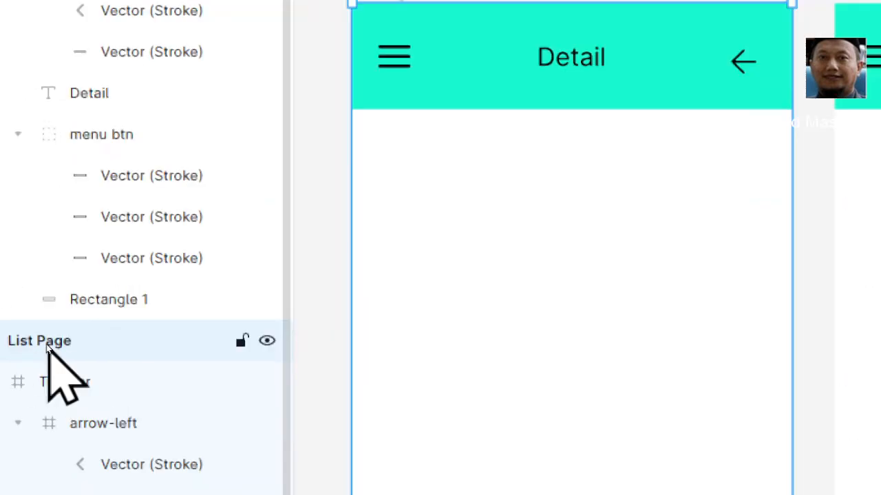
pyautogui.doubleClick(48, 348)
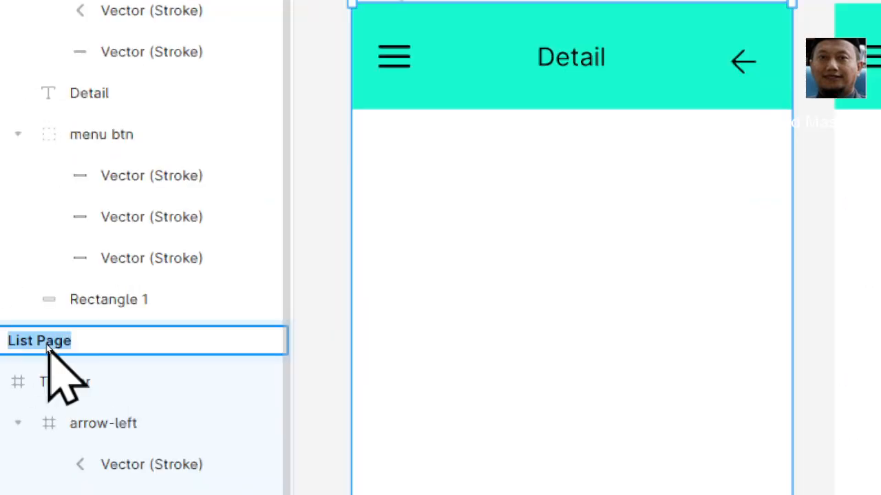
pyautogui.write('Ho')
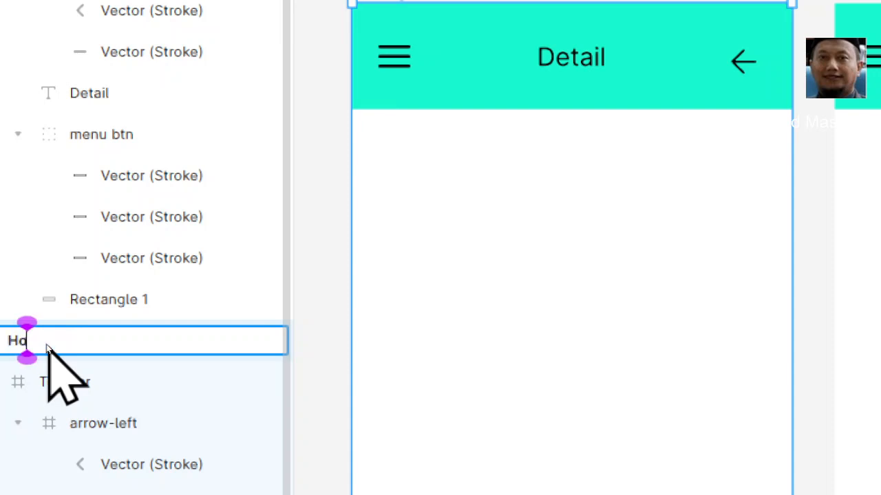
pyautogui.write('me')
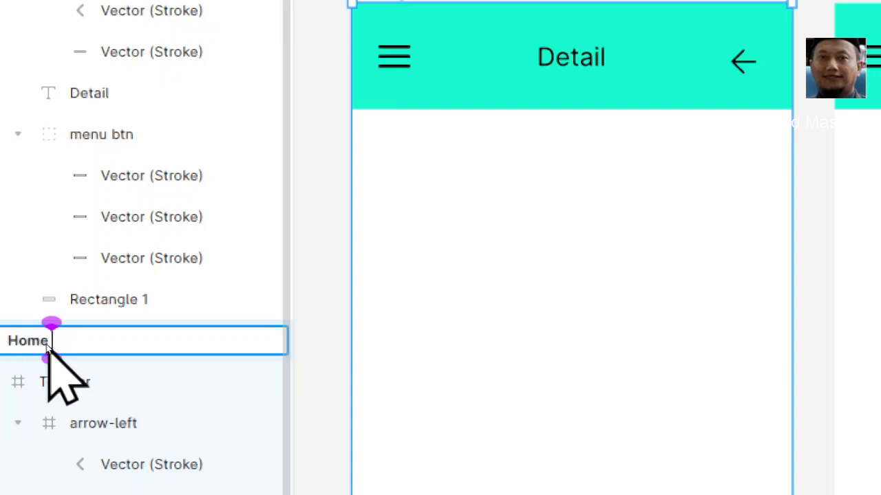
pyautogui.write(' Page')
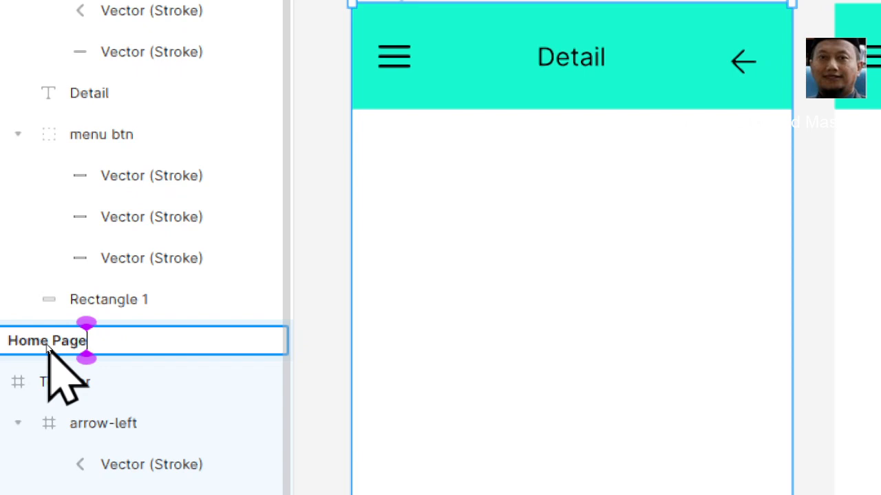
pyautogui.press('Return')
# Rename the Detail text layer inside the Home Page frame to Home Page
pyautogui.scroll(-3, 117, 488)
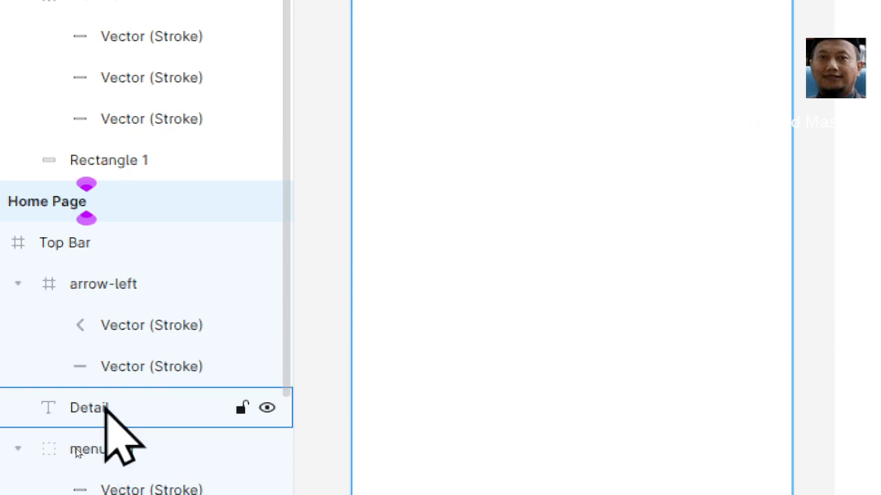
pyautogui.doubleClick(107, 407)
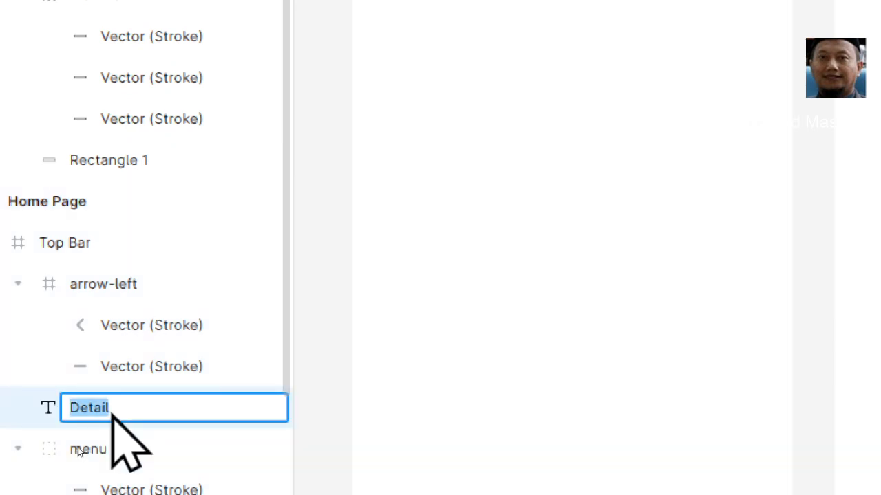
pyautogui.write('Home')
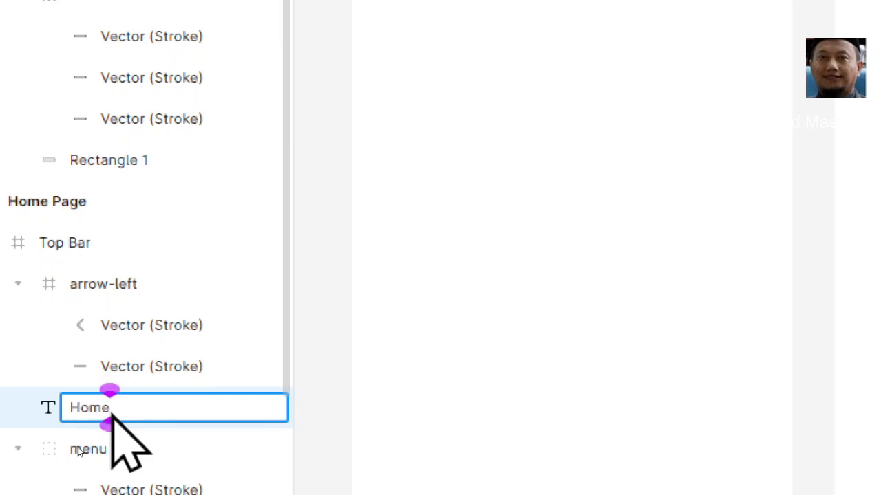
pyautogui.write(' Pa')
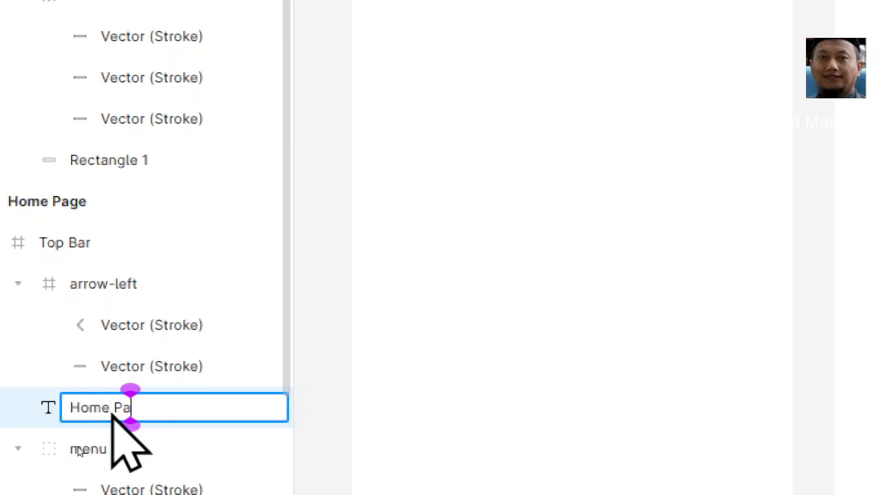
pyautogui.write('ge')
pyautogui.press('Return')
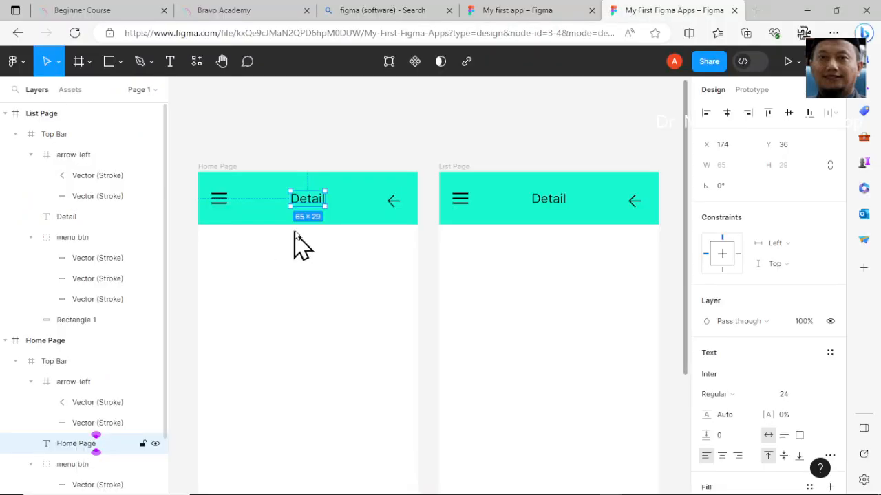
# Delete the arrow-left icon from the Home Page frame's top bar
pyautogui.click(393, 202)
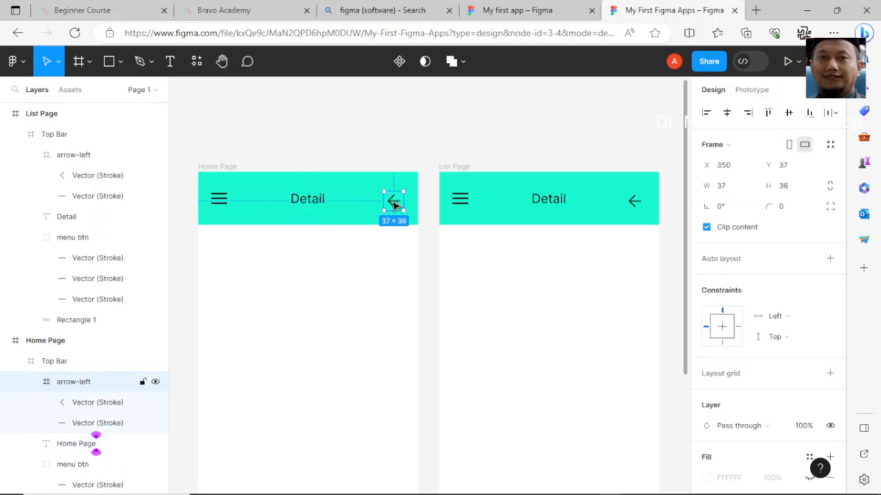
pyautogui.press('Delete')
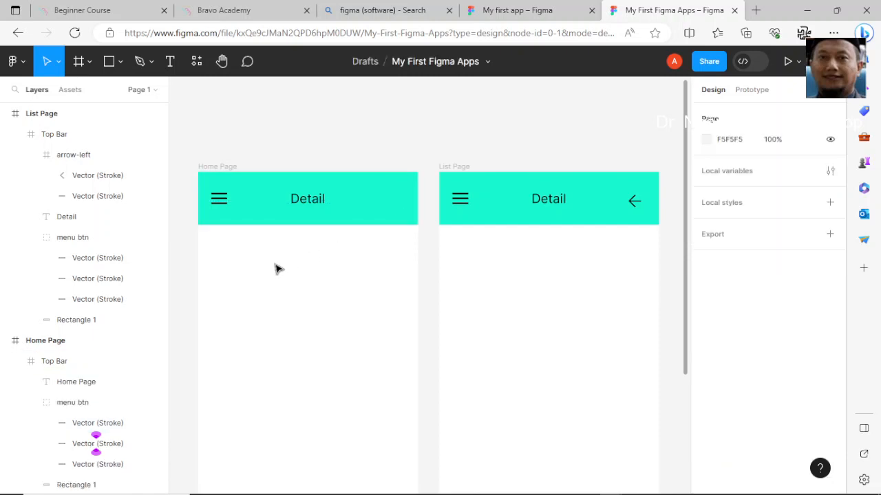
# Change the Home Page frame's title text to Home Page and move it left to about X 141
pyautogui.click(84, 386)
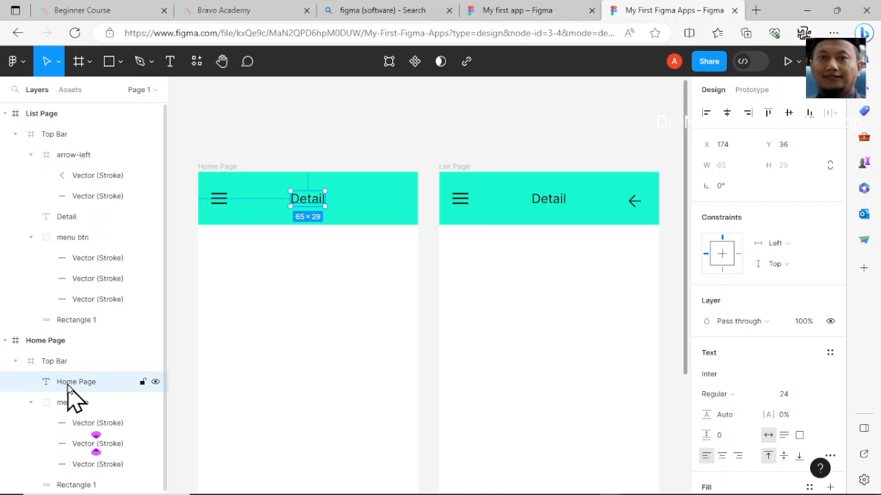
pyautogui.doubleClick(308, 203)
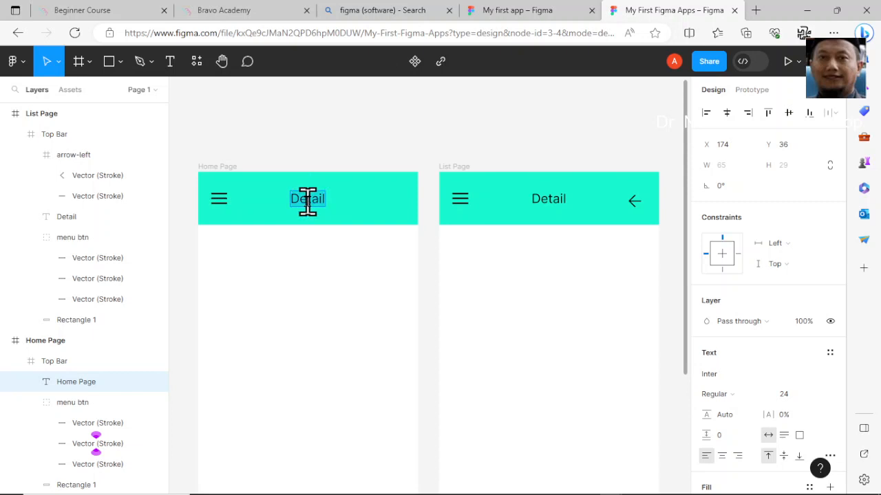
pyautogui.write('H')
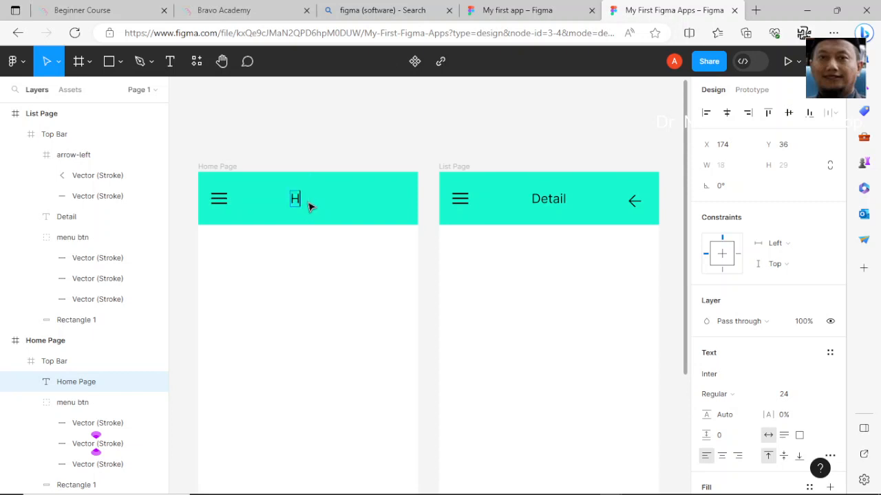
pyautogui.write('ome Page')
pyautogui.press('Escape')
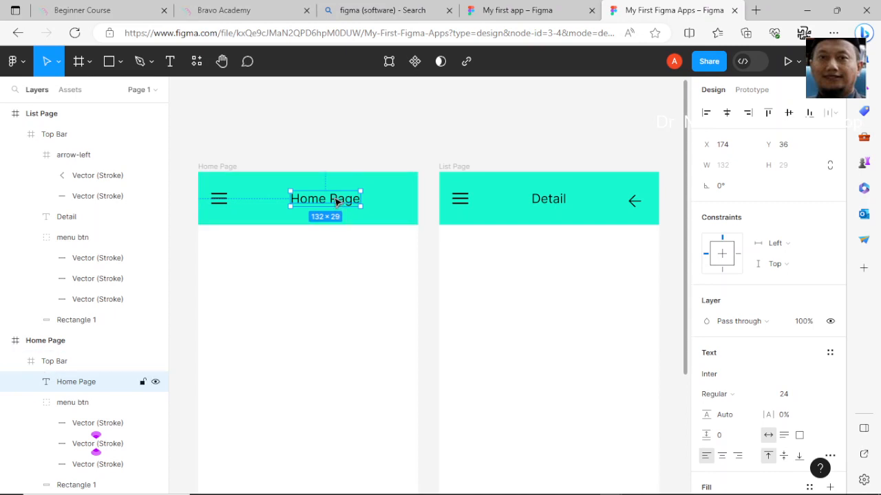
pyautogui.moveTo(335, 199); pyautogui.dragTo(316, 200)
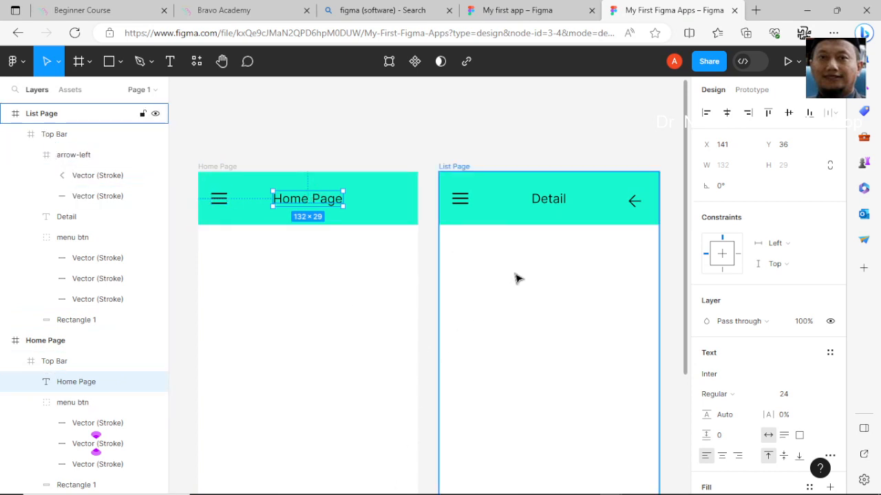
# Rename the original List Page frame to Detail Page
pyautogui.scroll(-2, 517, 278)
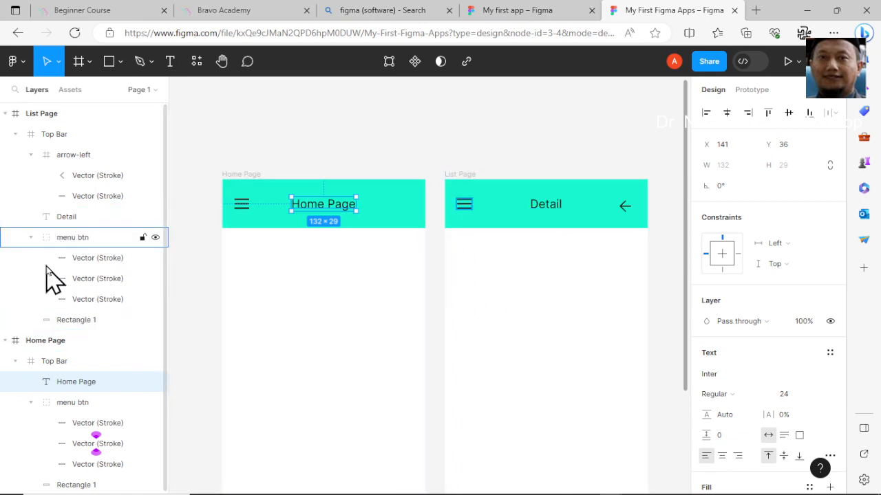
pyautogui.click(37, 118)
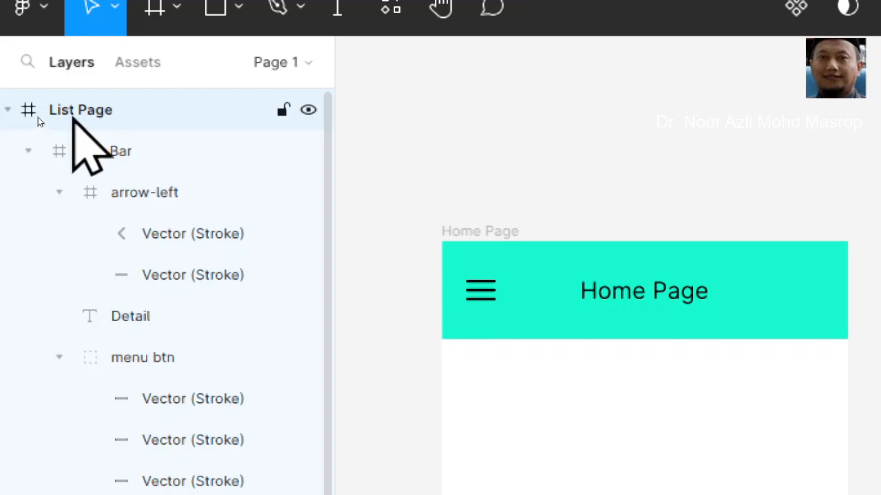
pyautogui.doubleClick(38, 117)
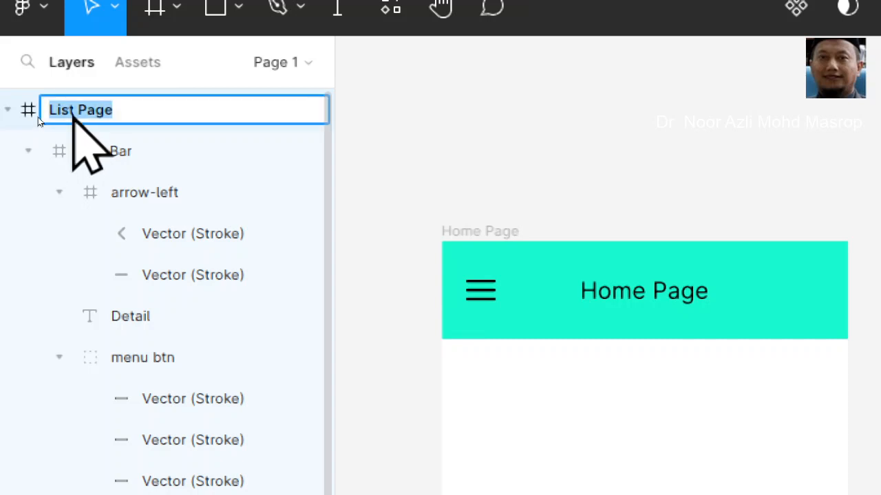
pyautogui.write('Detail P')
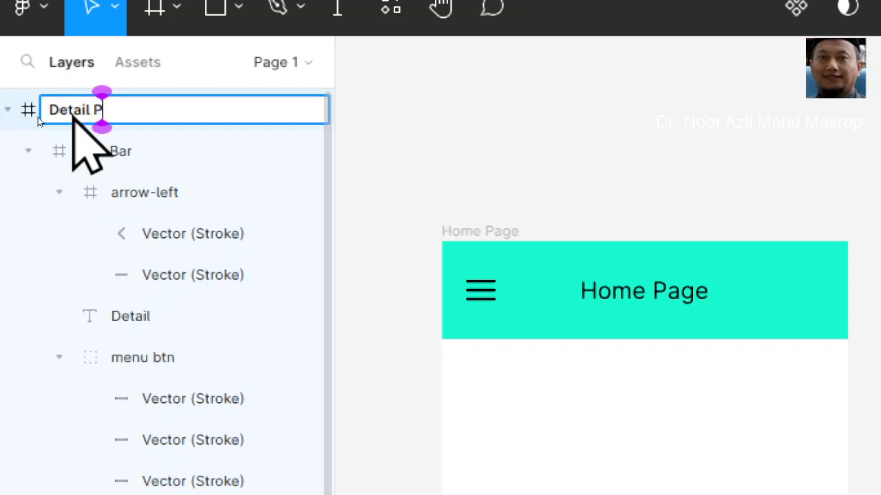
pyautogui.write('age')
pyautogui.press('Return')
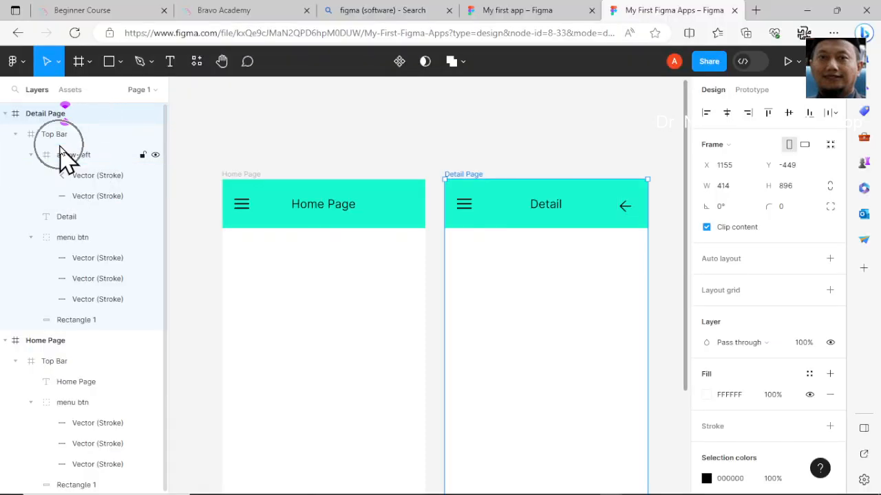
# Paste a copy of the Detail Page frame beside the existing frames
pyautogui.click(45, 135)
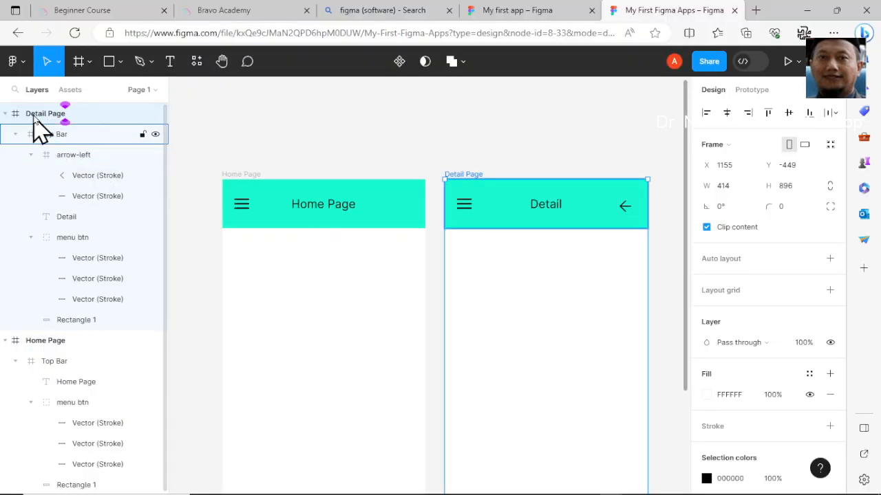
pyautogui.click(33, 118)
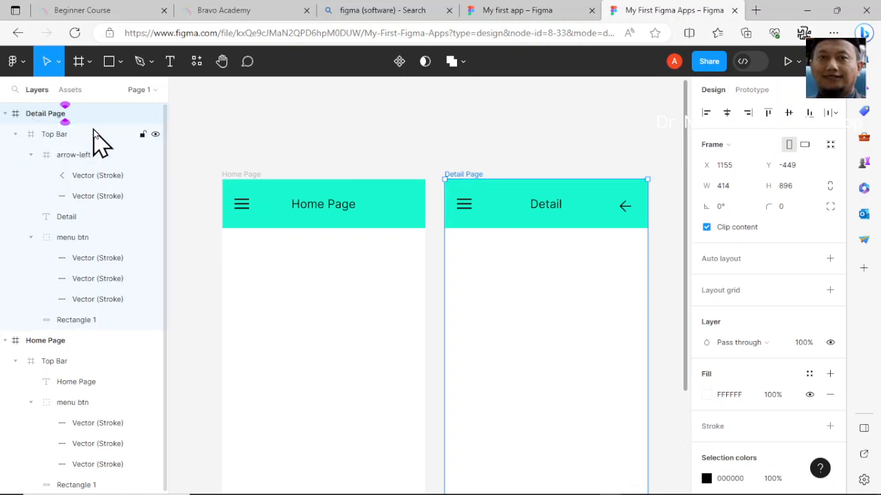
pyautogui.hotkey('ctrl', 'v')
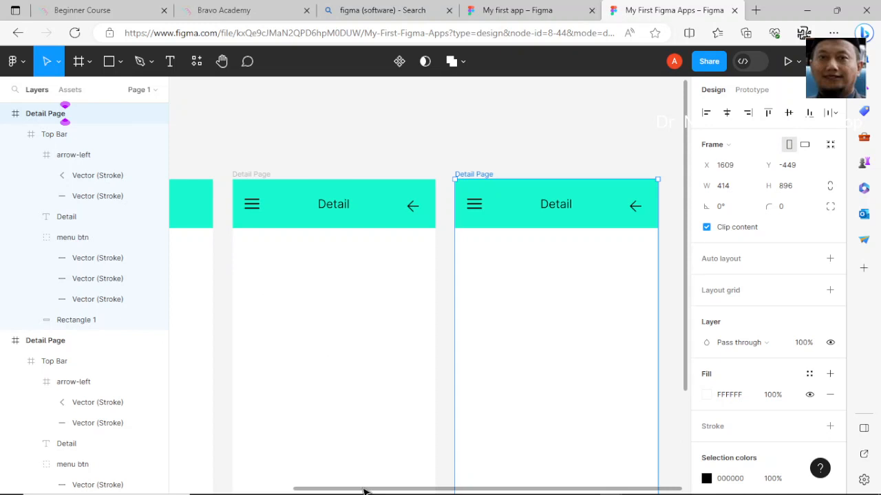
pyautogui.moveTo(369, 490); pyautogui.dragTo(274, 491)
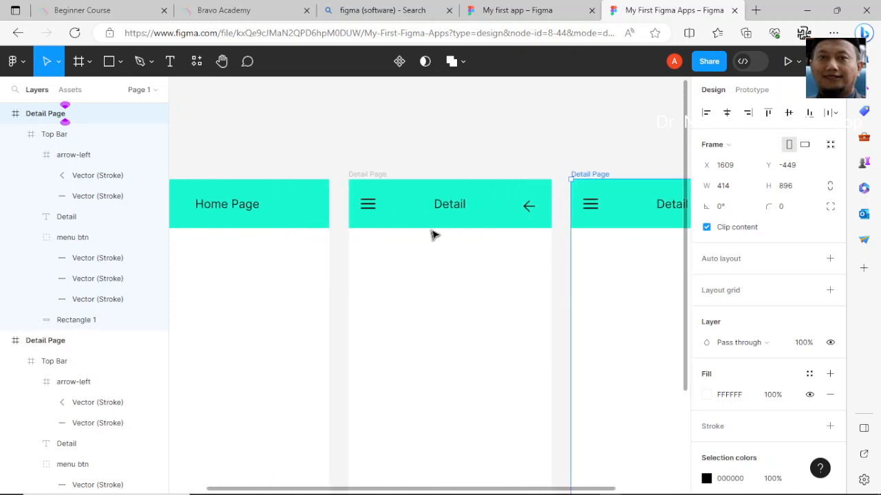
# Rename the middle copied Detail Page frame to List Page
pyautogui.click(453, 211)
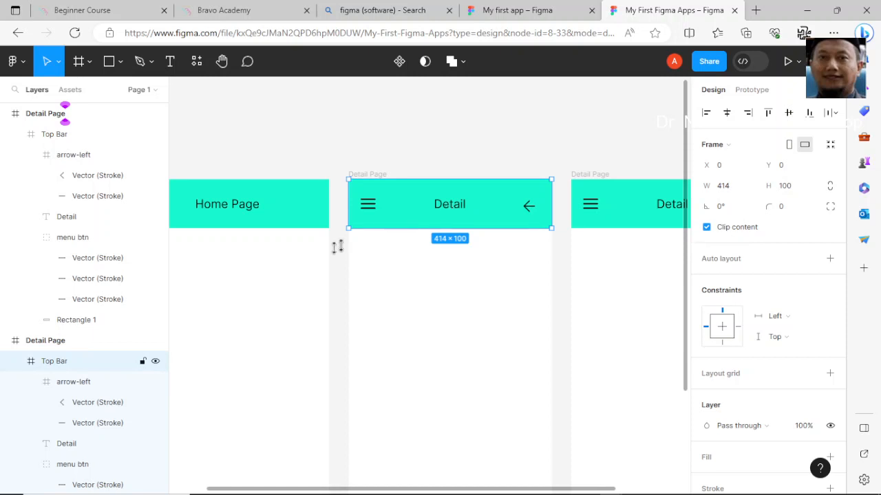
pyautogui.click(67, 347)
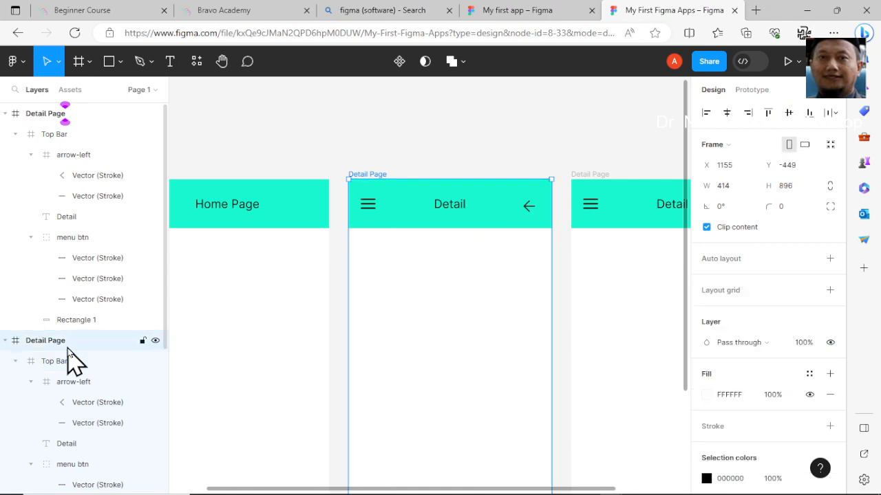
pyautogui.click(49, 119)
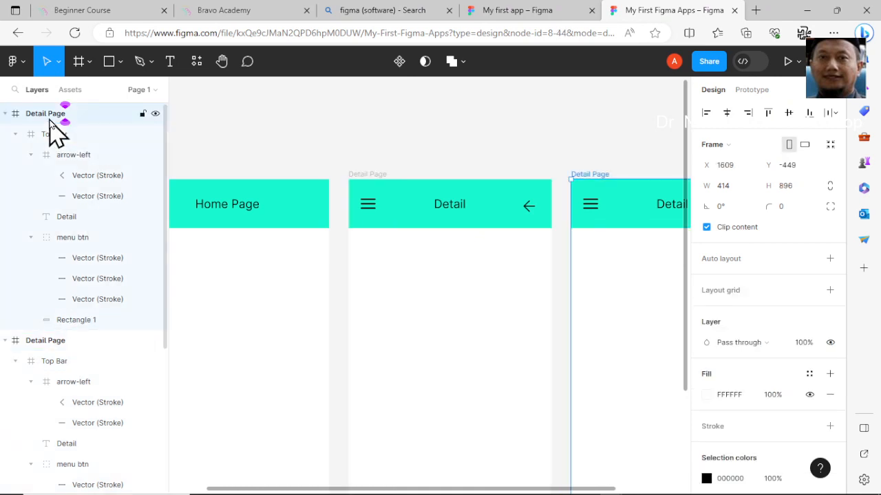
pyautogui.click(67, 346)
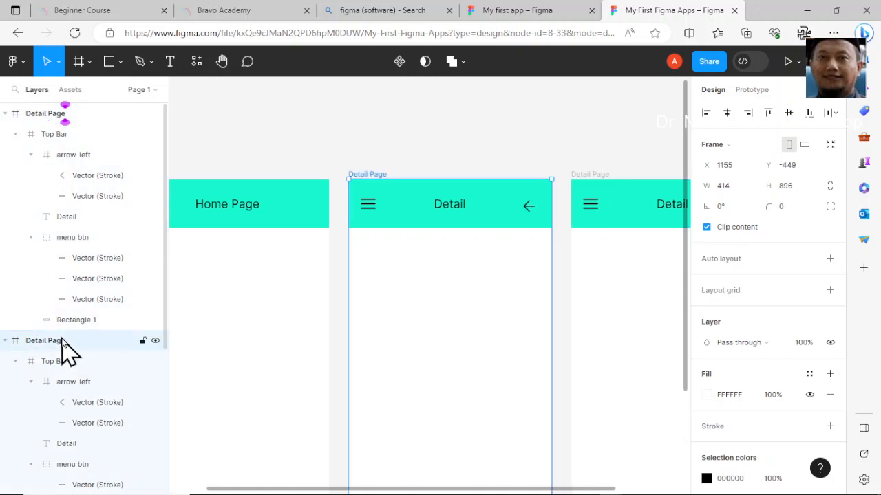
pyautogui.doubleClick(59, 349)
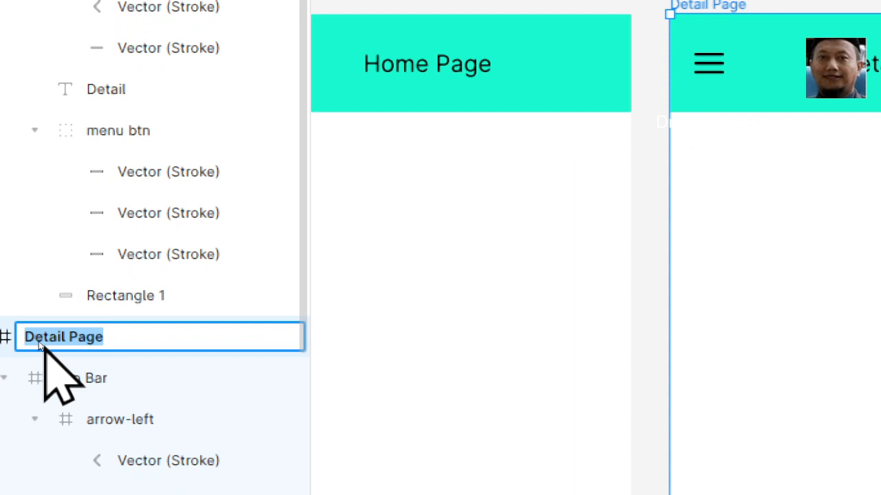
pyautogui.doubleClick(40, 341)
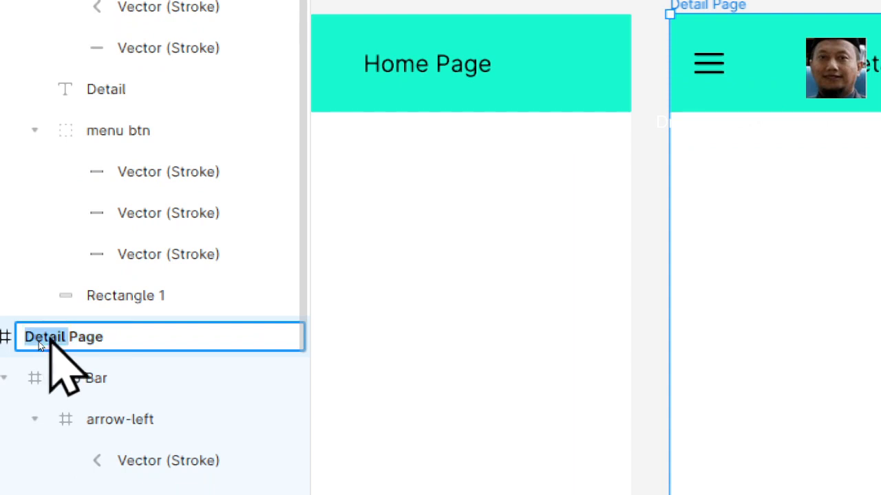
pyautogui.write('List')
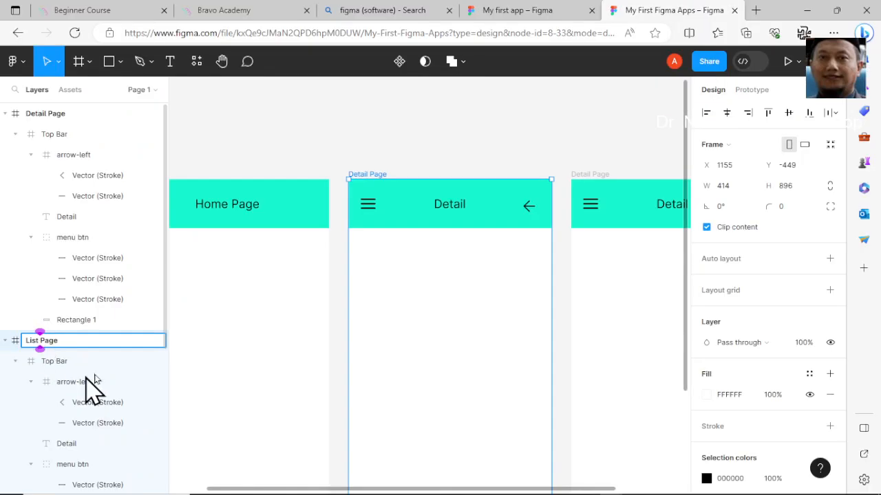
pyautogui.click(443, 154)
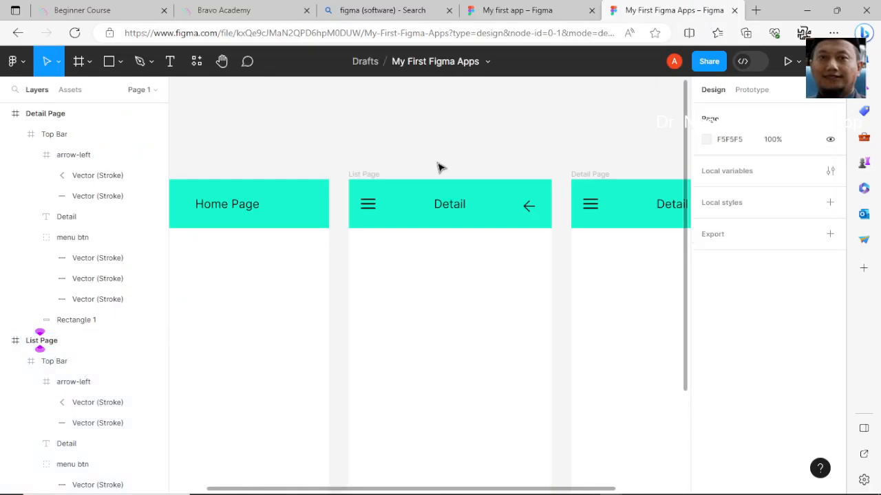
# Change the List Page frame's title text from Detail to List Page
pyautogui.click(452, 210)
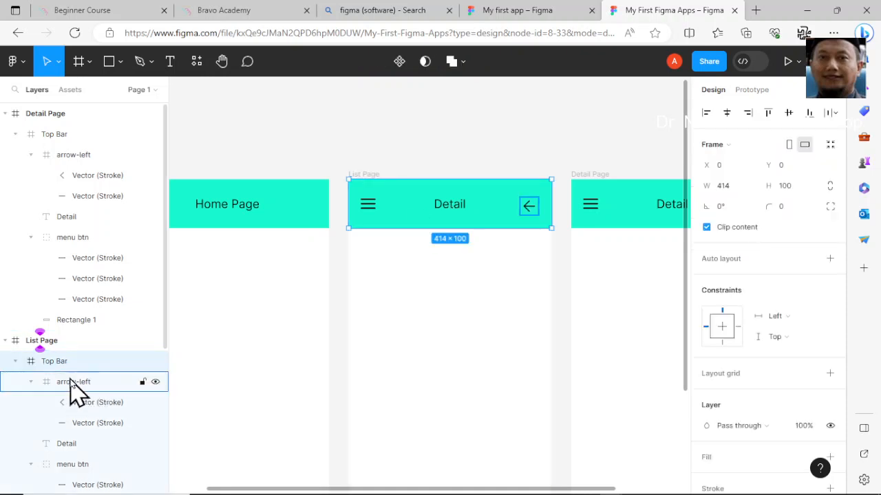
pyautogui.click(76, 445)
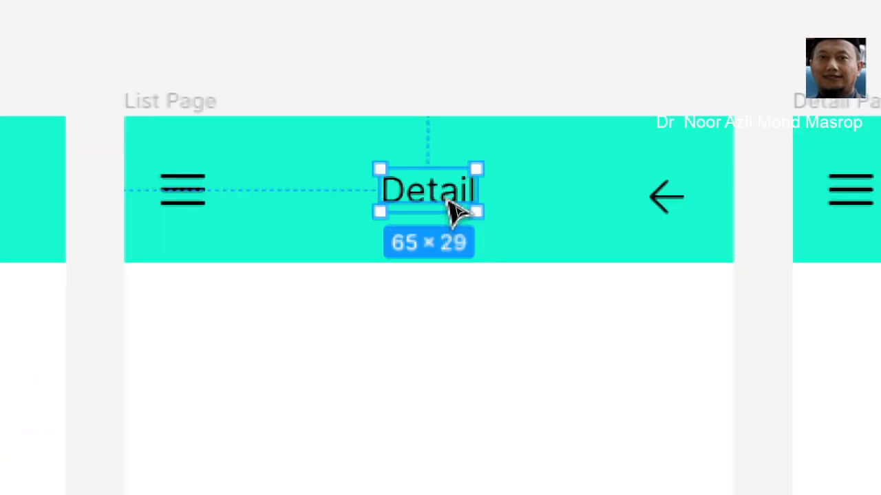
pyautogui.doubleClick(448, 200)
pyautogui.doubleClick(445, 196)
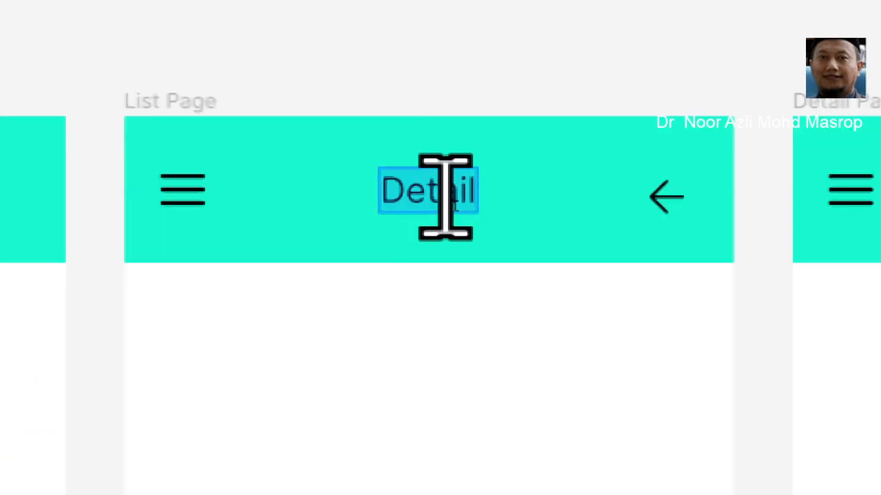
pyautogui.write('L')
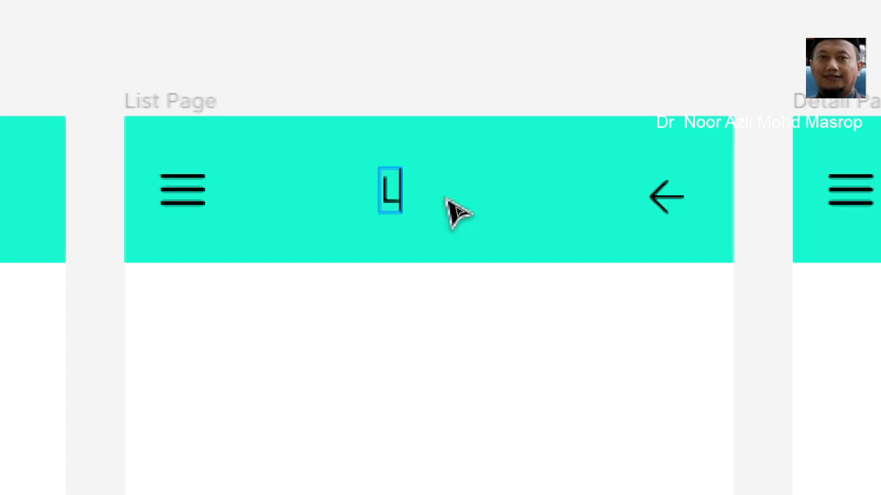
pyautogui.write('is')
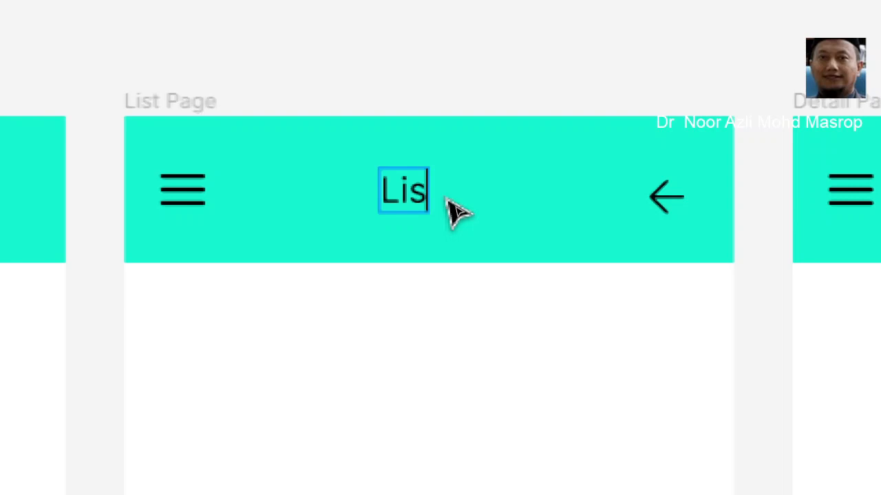
pyautogui.write('t Page')
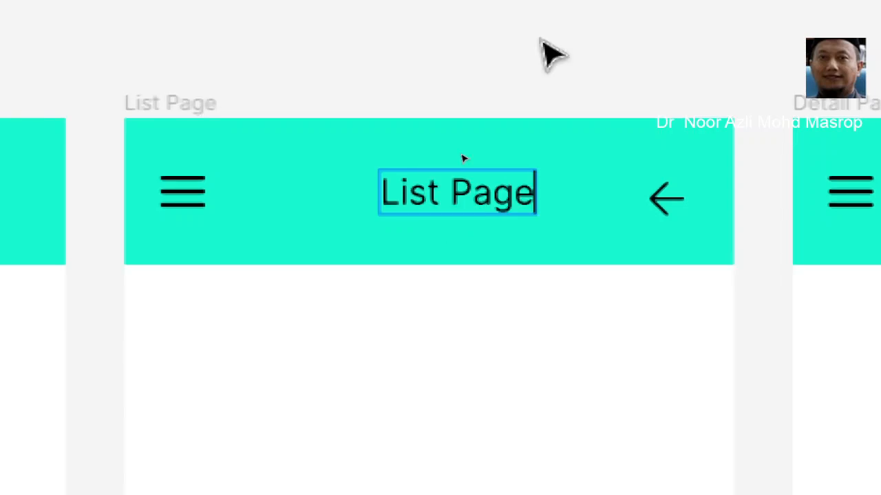
pyautogui.press('Escape')
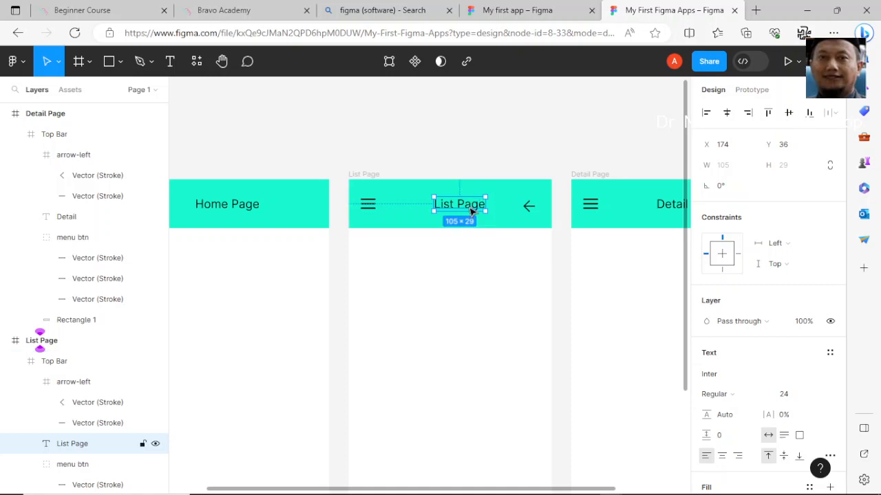
# Move the List Page title left to about X 154 and measure its distance from the neighbouring frame
pyautogui.moveTo(472, 211); pyautogui.dragTo(461, 214)
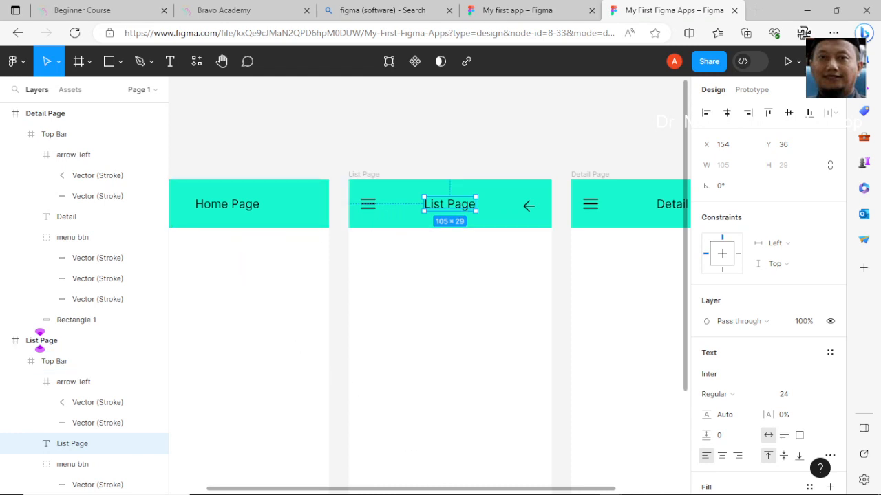
pyautogui.scroll(-1, 449, 311)
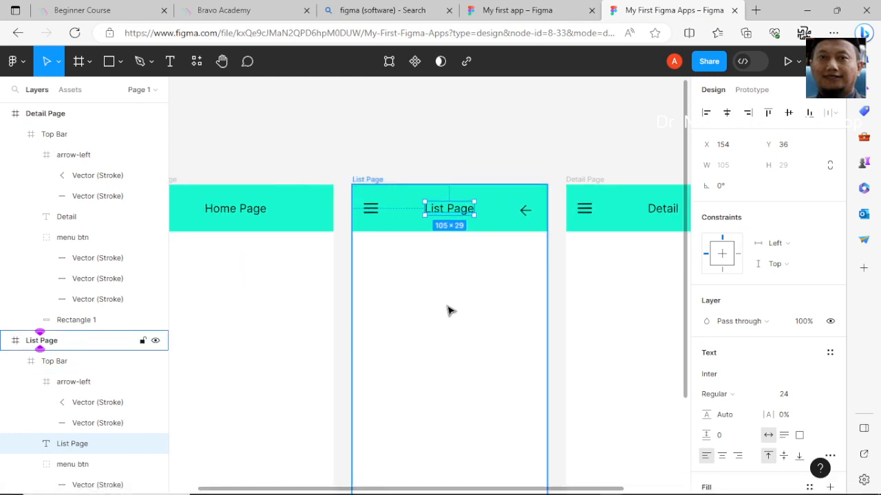
pyautogui.scroll(-1, 448, 310)
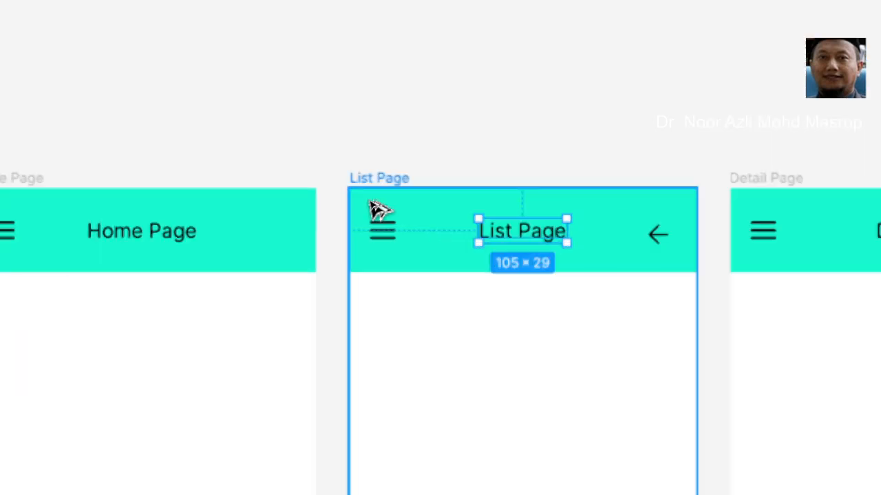
pyautogui.press('alt')
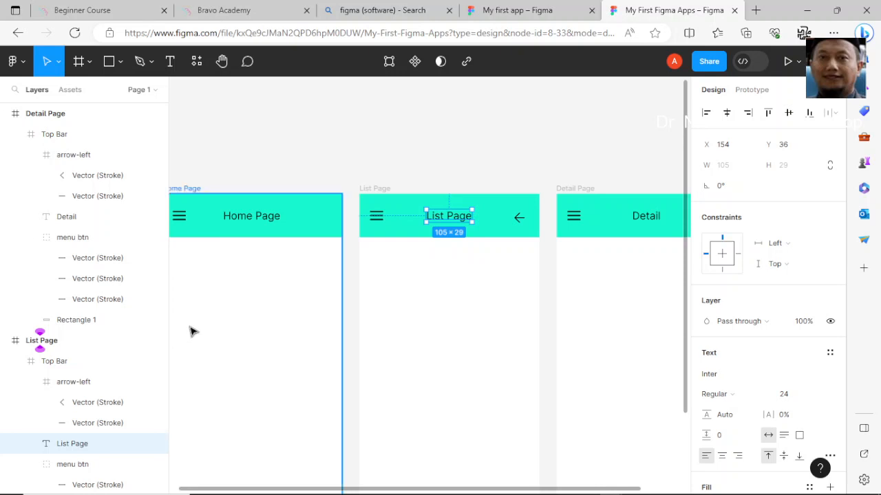
pyautogui.press('alt')
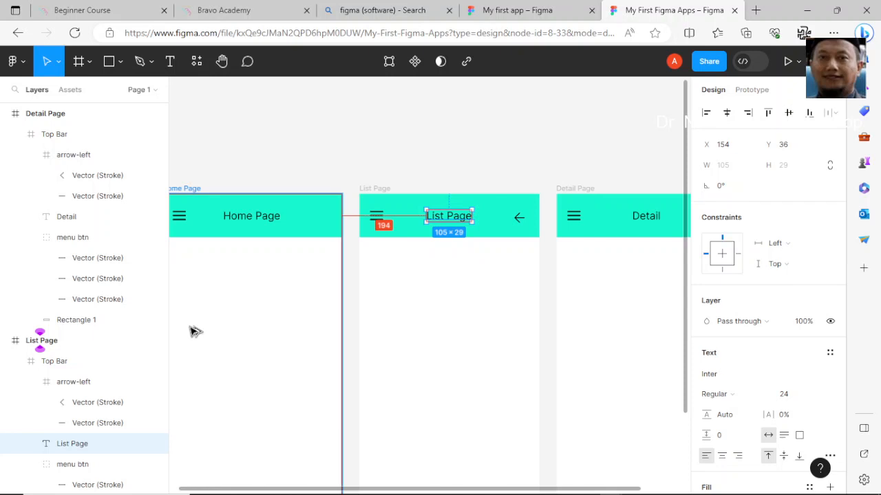